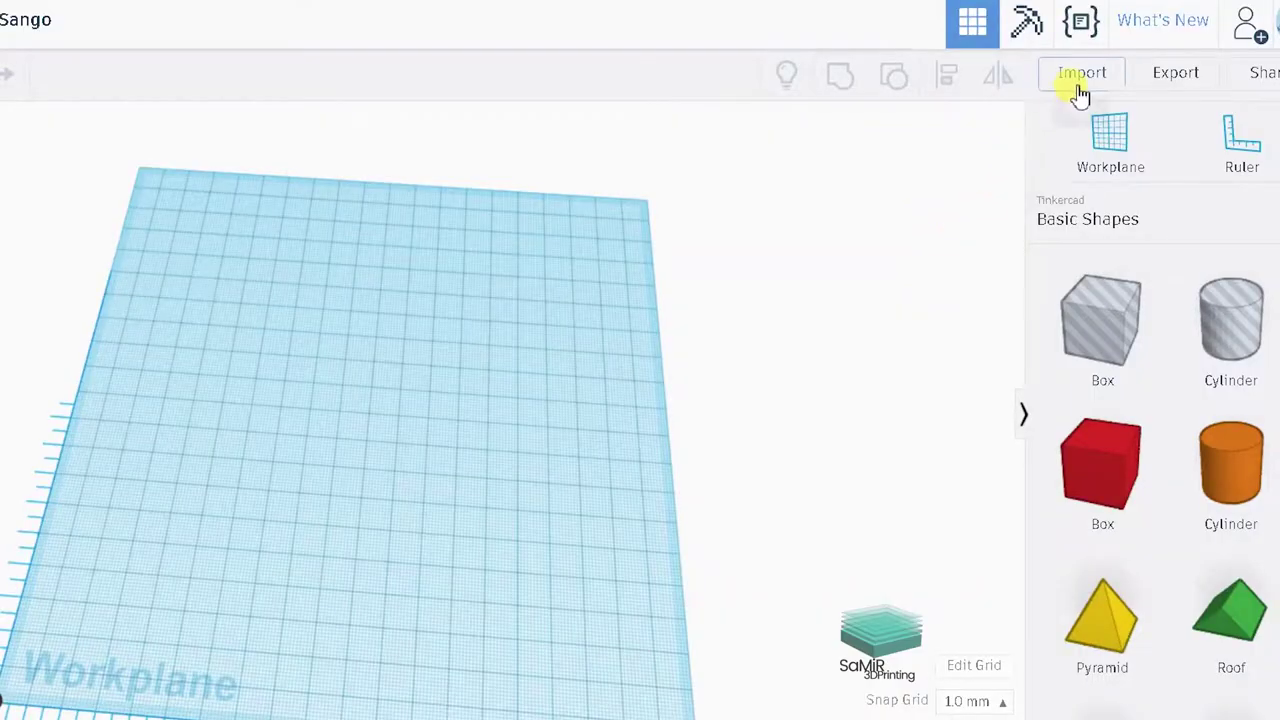
Import the bust from 'me plant (2).stl' (28.27 × 52.79 × 43.94 mm) onto the workplane.
{"action": "left_click", "coordinate": [1080, 90]}
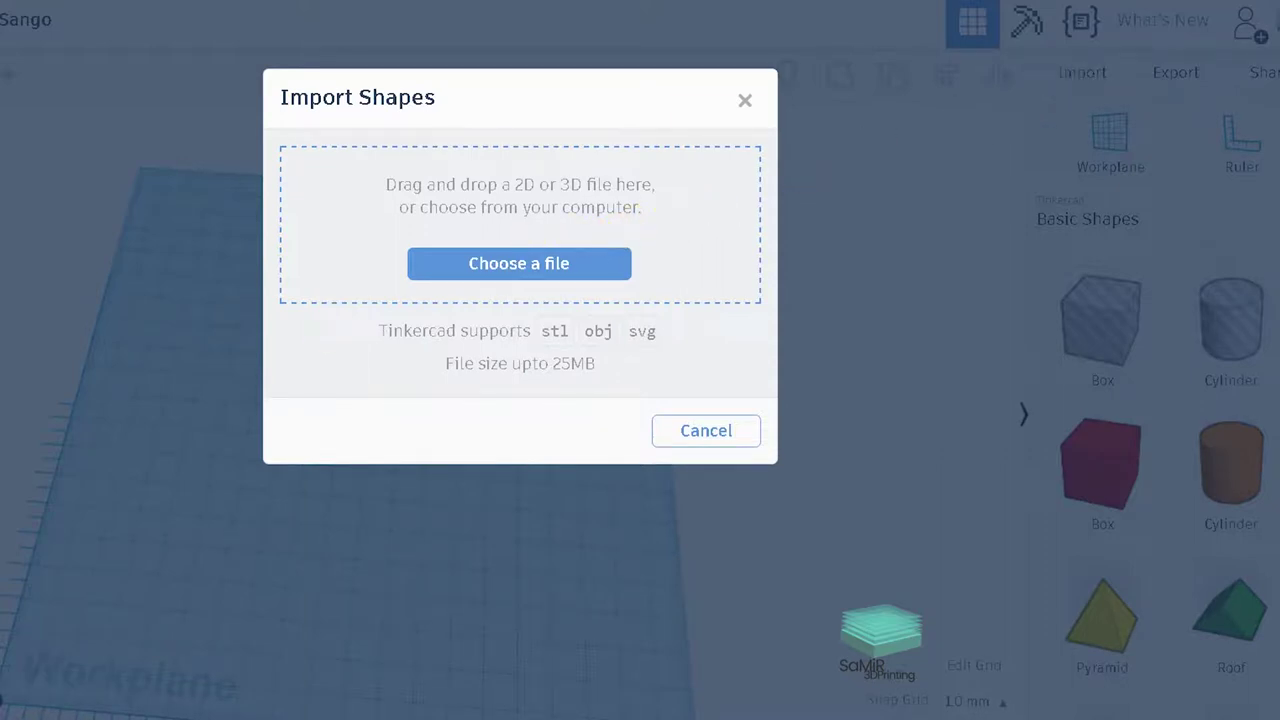
{"action": "left_click_drag", "start_coordinate": [514, 229], "coordinate": [518, 231]}
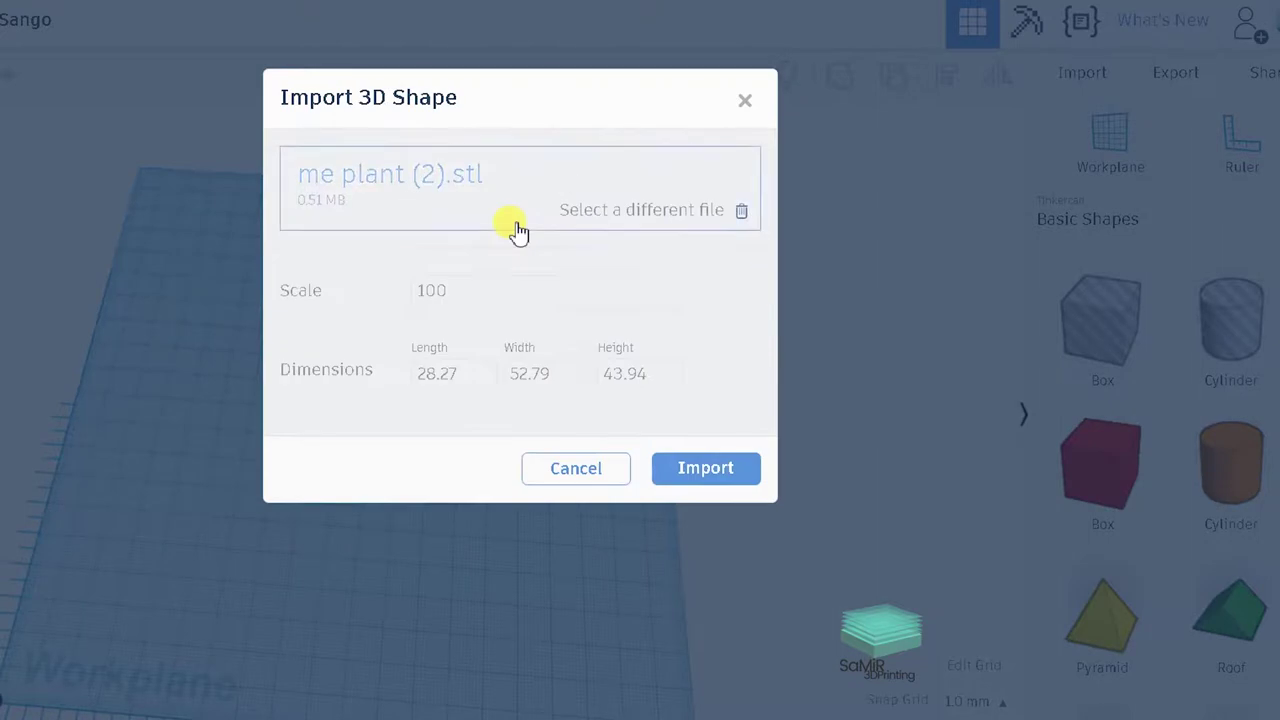
{"action": "left_click", "coordinate": [697, 470]}
{"action": "mouse_move", "coordinate": [720, 343]}
{"action": "right_mouse_down"}
{"action": "mouse_move", "coordinate": [275, 445]}
{"action": "mouse_move", "coordinate": [403, 331]}
{"action": "right_mouse_up"}
{"action": "scroll", "coordinate": [414, 351], "scroll_direction": "up", "scroll_amount": 3}
Colour the imported bust yellow.
{"action": "left_click", "coordinate": [414, 351]}
{"action": "left_click", "coordinate": [808, 205]}
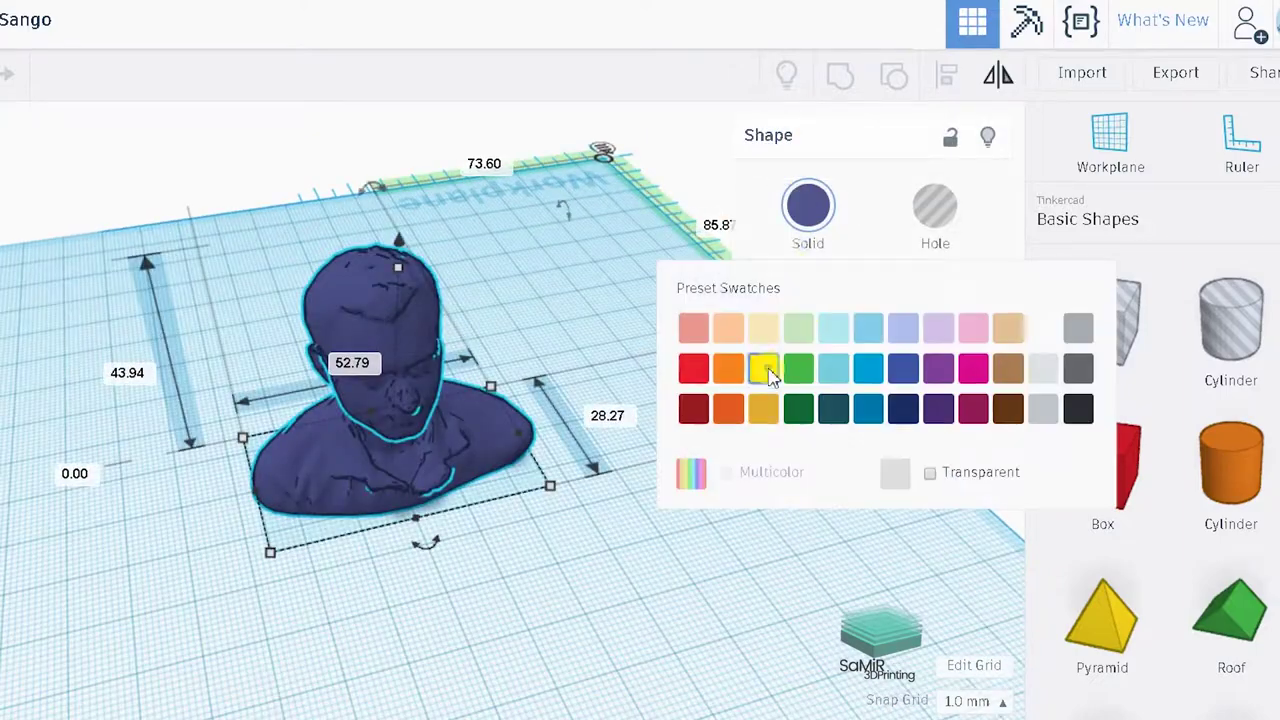
{"action": "left_click", "coordinate": [763, 369]}
{"action": "left_click", "coordinate": [594, 306]}
Add an icosahedron hole, enlarge it, and lift it onto the bust's head.
{"action": "right_click_drag", "start_coordinate": [594, 306], "coordinate": [586, 155]}
{"action": "scroll", "coordinate": [1130, 432], "scroll_direction": "down", "scroll_amount": 1}
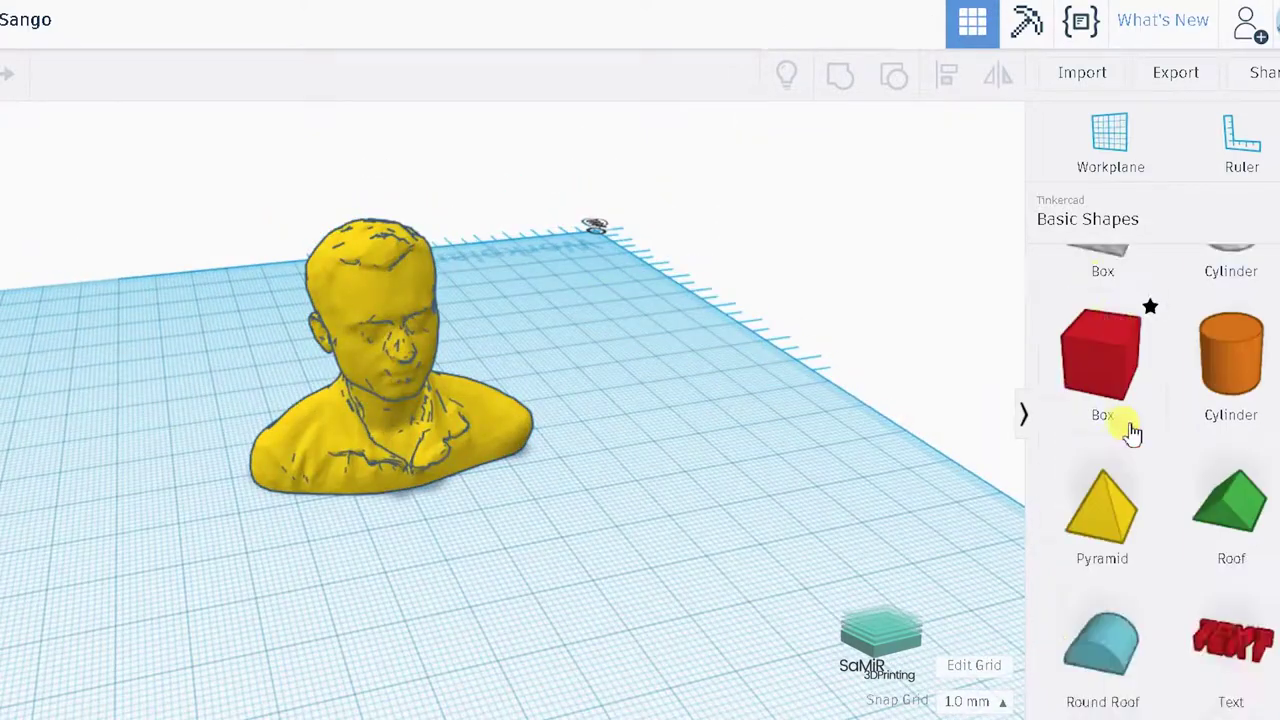
{"action": "scroll", "coordinate": [1130, 432], "scroll_direction": "down", "scroll_amount": 3}
{"action": "scroll", "coordinate": [1130, 430], "scroll_direction": "down", "scroll_amount": 4}
{"action": "scroll", "coordinate": [1130, 430], "scroll_direction": "down", "scroll_amount": 1}
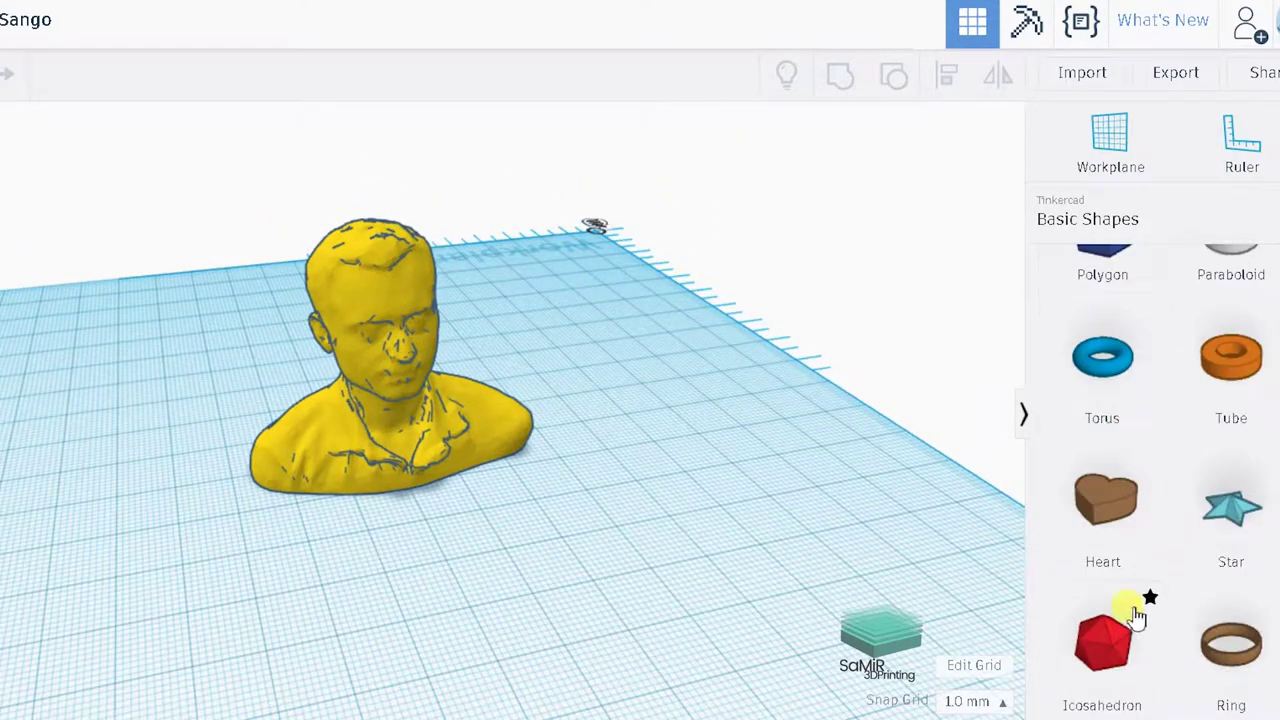
{"action": "left_click_drag", "start_coordinate": [590, 472], "coordinate": [620, 470]}
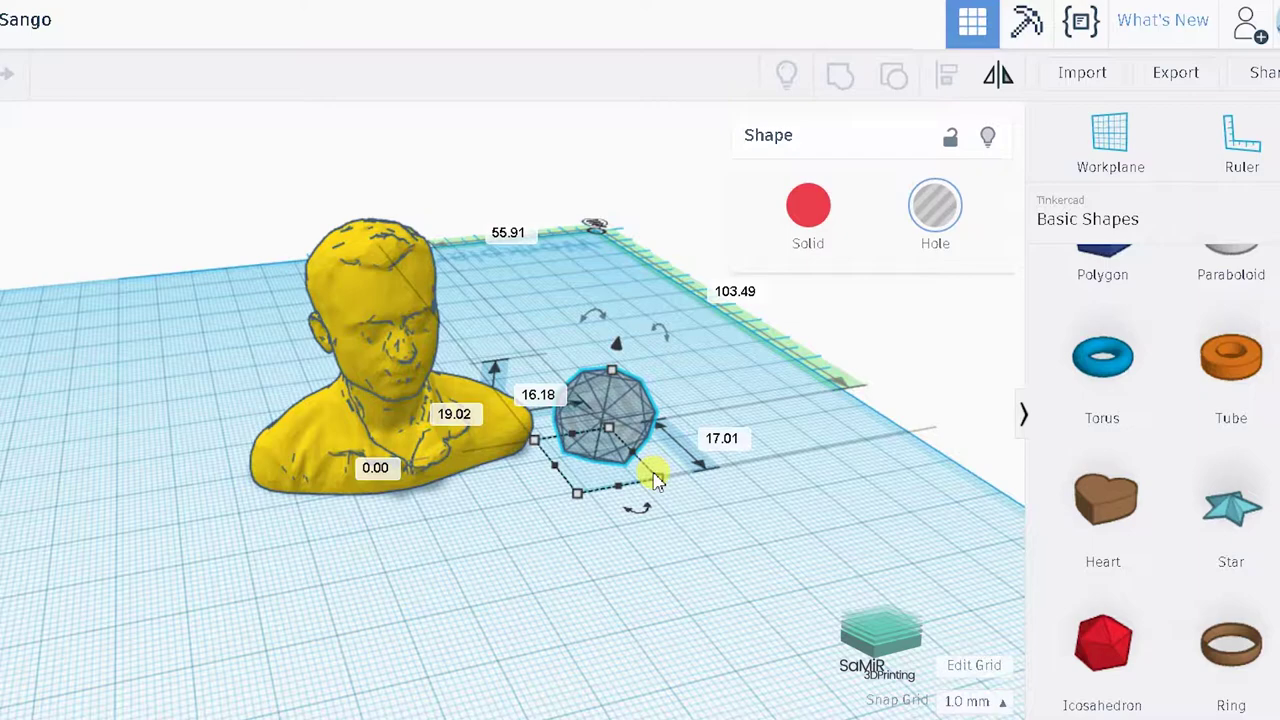
{"action": "left_click_drag", "start_coordinate": [660, 482], "coordinate": [682, 489]}
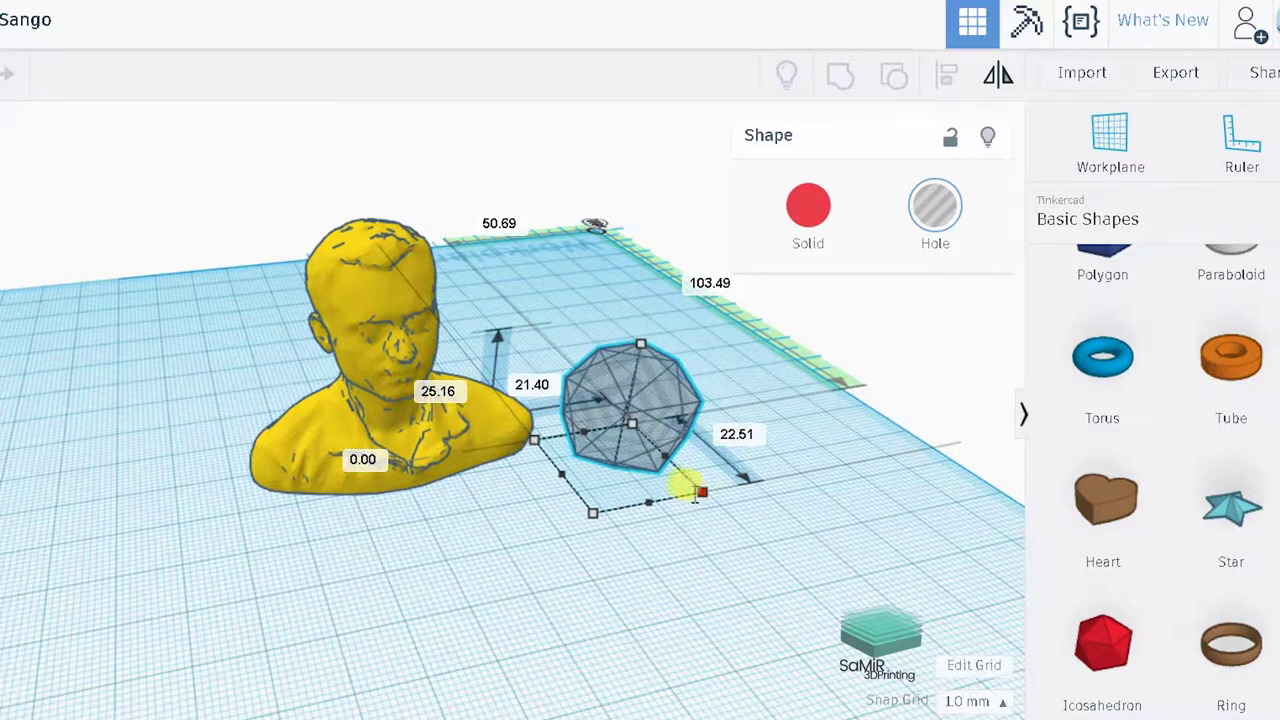
{"action": "mouse_move", "coordinate": [646, 323]}
{"action": "left_mouse_down"}
{"action": "mouse_move", "coordinate": [662, 198]}
{"action": "mouse_move", "coordinate": [346, 289]}
{"action": "left_mouse_up"}
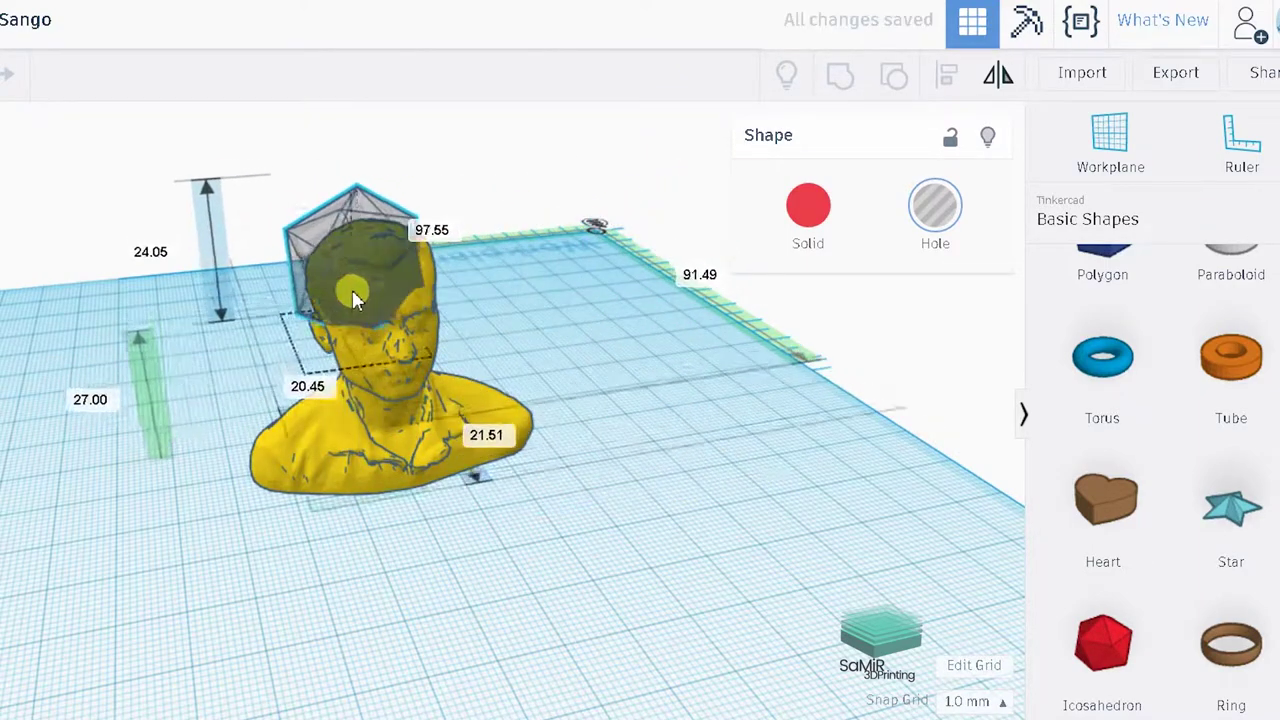
{"action": "mouse_move", "coordinate": [343, 277]}
{"action": "right_mouse_down"}
{"action": "mouse_move", "coordinate": [595, 335]}
{"action": "mouse_move", "coordinate": [508, 314]}
{"action": "right_mouse_up"}
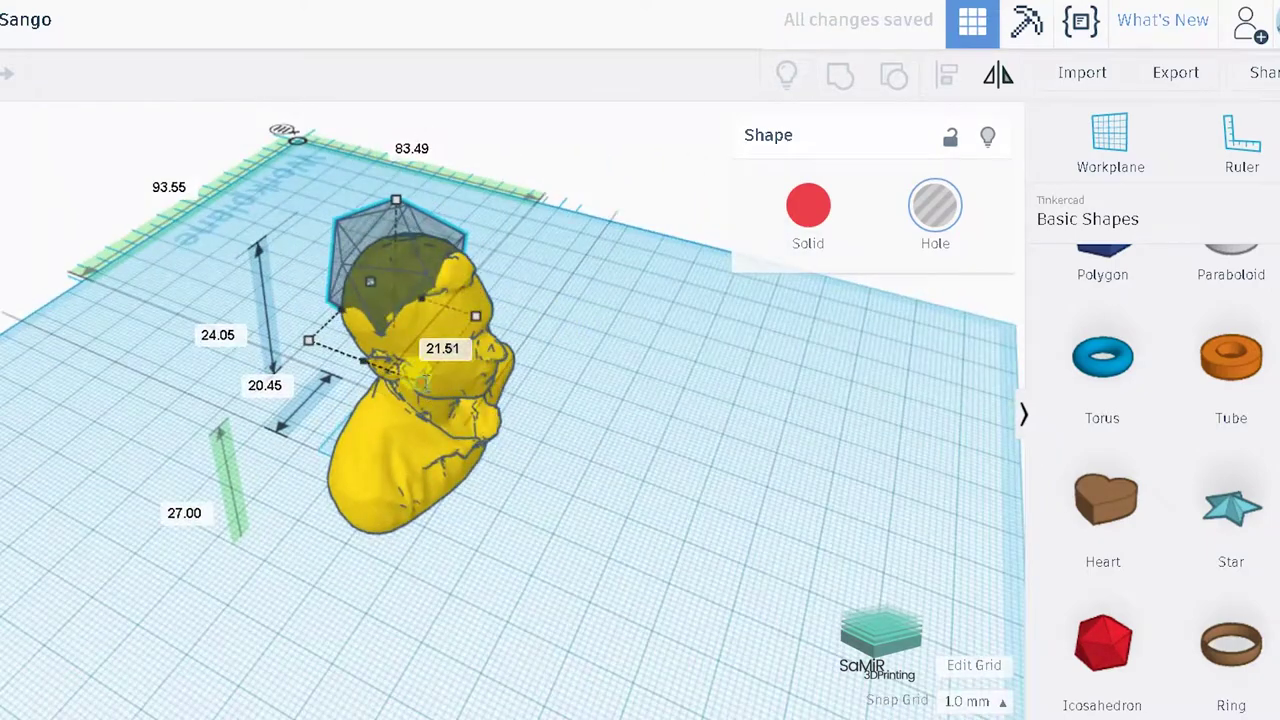
Shrink the icosahedron hole to fit the head, then select it with the bust.
{"action": "left_click_drag", "start_coordinate": [445, 395], "coordinate": [418, 376]}
{"action": "right_click_drag", "start_coordinate": [418, 376], "coordinate": [338, 340]}
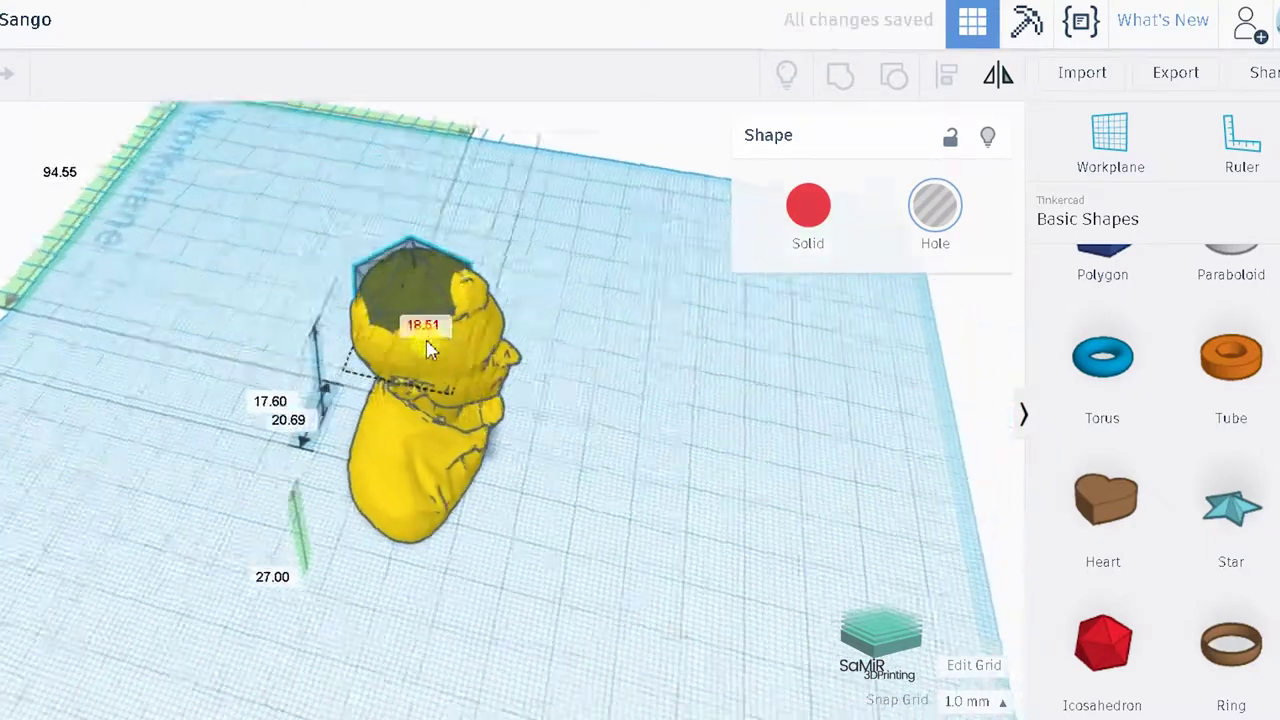
{"action": "left_click_drag", "start_coordinate": [340, 342], "coordinate": [354, 334]}
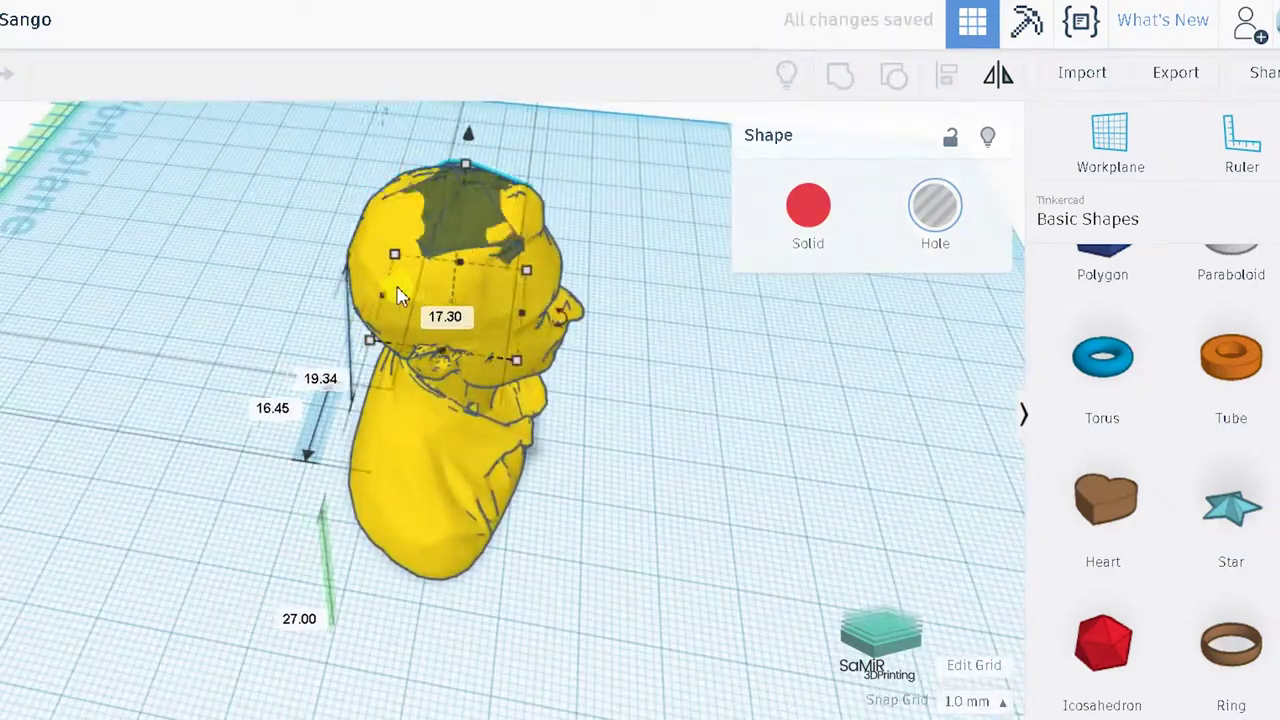
{"action": "mouse_move", "coordinate": [452, 113]}
{"action": "right_mouse_down"}
{"action": "mouse_move", "coordinate": [530, 368]}
{"action": "mouse_move", "coordinate": [577, 308]}
{"action": "right_mouse_up"}
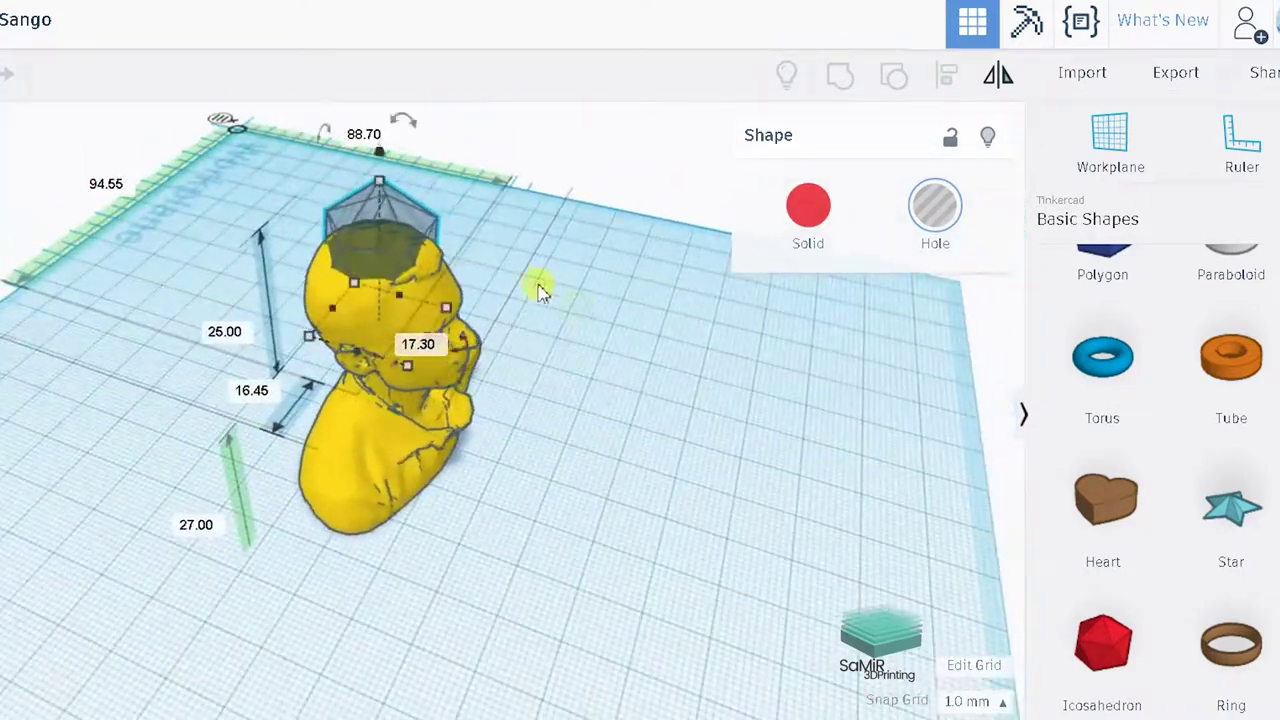
{"action": "key", "text": "ctrl+a"}
Group the icosahedron hole with the bust to cut the head open.
{"action": "key", "text": "ctrl+g"}
{"action": "right_click_drag", "start_coordinate": [686, 237], "coordinate": [486, 400]}
{"action": "scroll", "coordinate": [560, 320], "scroll_direction": "up", "scroll_amount": 2}
{"action": "left_click", "coordinate": [560, 311]}
{"action": "scroll", "coordinate": [1154, 434], "scroll_direction": "up", "scroll_amount": 2}
{"action": "scroll", "coordinate": [1157, 438], "scroll_direction": "up", "scroll_amount": 3}
{"action": "scroll", "coordinate": [1170, 430], "scroll_direction": "up", "scroll_amount": 3}
Add a 13 mm cylinder hole and move it into the bust's head.
{"action": "left_click_drag", "start_coordinate": [1238, 390], "coordinate": [700, 430]}
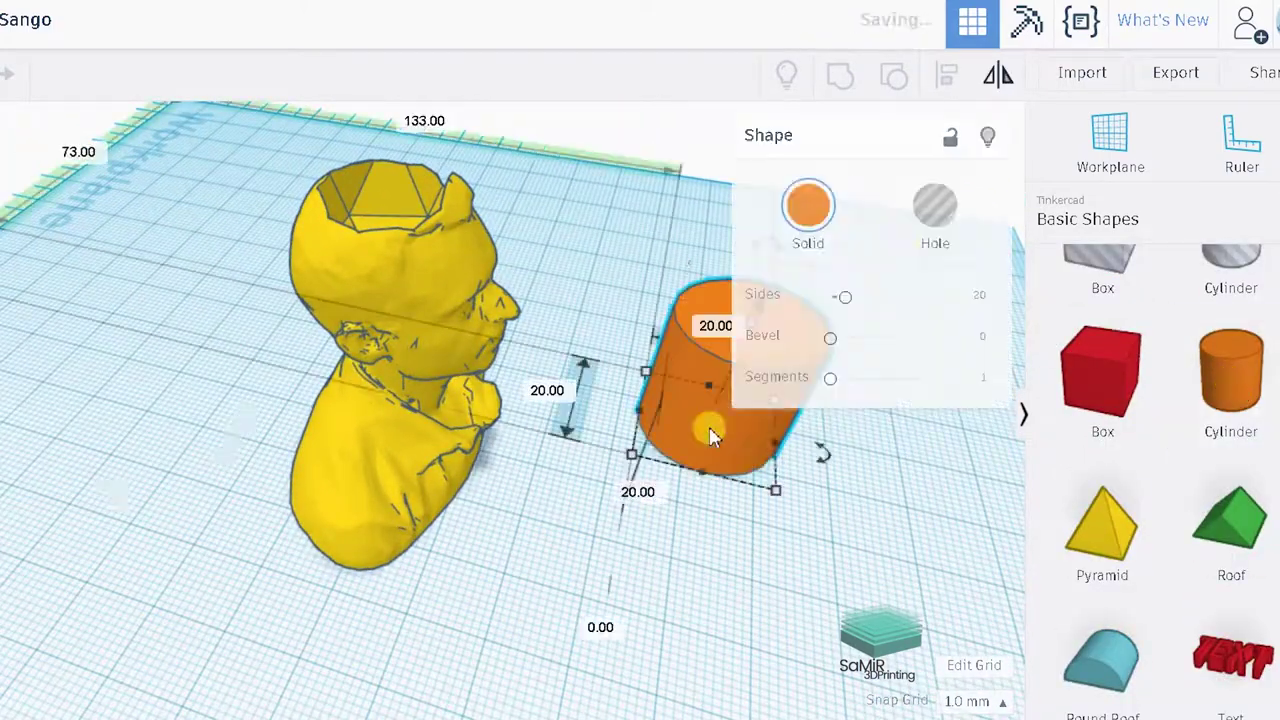
{"action": "left_click", "coordinate": [910, 235]}
{"action": "left_click_drag", "start_coordinate": [771, 480], "coordinate": [710, 445]}
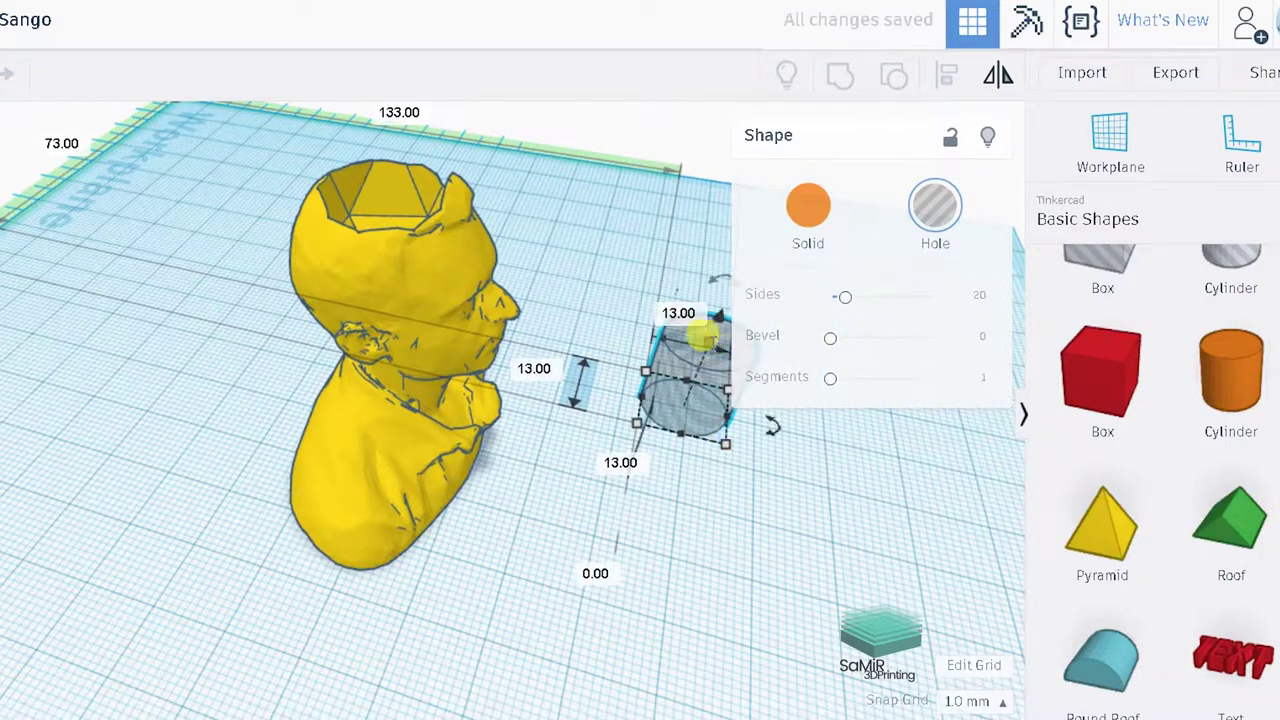
{"action": "left_click_drag", "start_coordinate": [705, 340], "coordinate": [365, 395]}
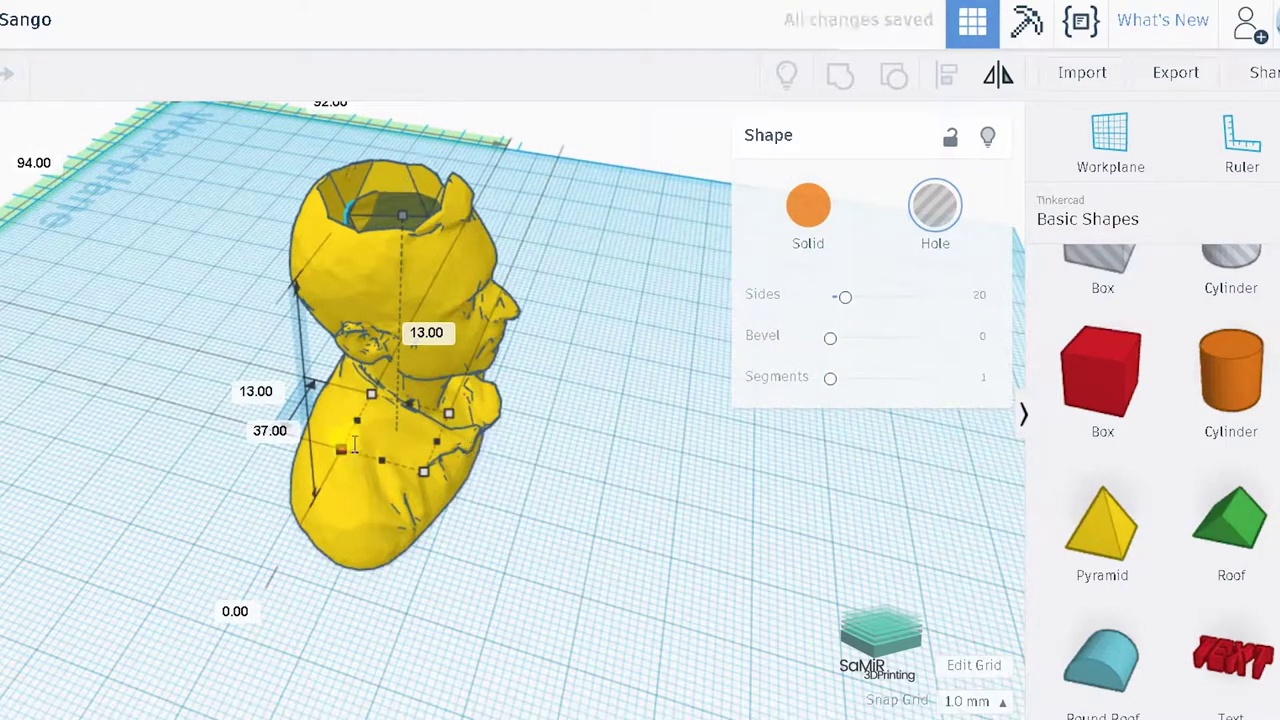
{"action": "mouse_move", "coordinate": [418, 465]}
{"action": "right_mouse_down"}
{"action": "mouse_move", "coordinate": [514, 520]}
{"action": "mouse_move", "coordinate": [143, 287]}
{"action": "mouse_move", "coordinate": [86, 309]}
{"action": "mouse_move", "coordinate": [134, 354]}
{"action": "mouse_move", "coordinate": [397, 470]}
{"action": "right_mouse_up"}
{"action": "mouse_move", "coordinate": [458, 497]}
{"action": "right_mouse_down"}
{"action": "mouse_move", "coordinate": [594, 594]}
{"action": "mouse_move", "coordinate": [471, 480]}
{"action": "mouse_move", "coordinate": [417, 386]}
{"action": "right_mouse_up"}
{"action": "scroll", "coordinate": [383, 195], "scroll_direction": "up", "scroll_amount": 5}
{"action": "scroll", "coordinate": [380, 192], "scroll_direction": "down", "scroll_amount": 5}
Nudge the cylinder hole and shrink it to 10 mm wide.
{"action": "left_click", "coordinate": [410, 386]}
{"action": "scroll", "coordinate": [345, 268], "scroll_direction": "up", "scroll_amount": 4}
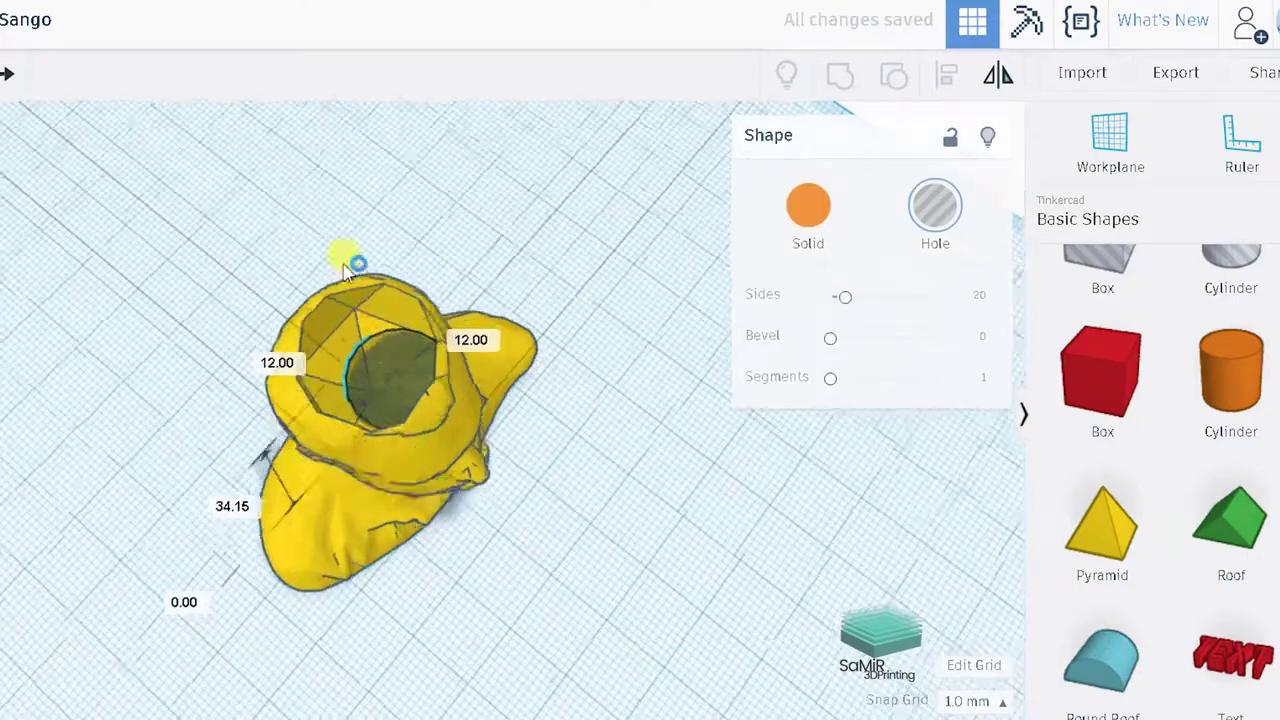
{"action": "right_click_drag", "start_coordinate": [345, 268], "coordinate": [394, 243]}
{"action": "scroll", "coordinate": [354, 288], "scroll_direction": "up", "scroll_amount": 2}
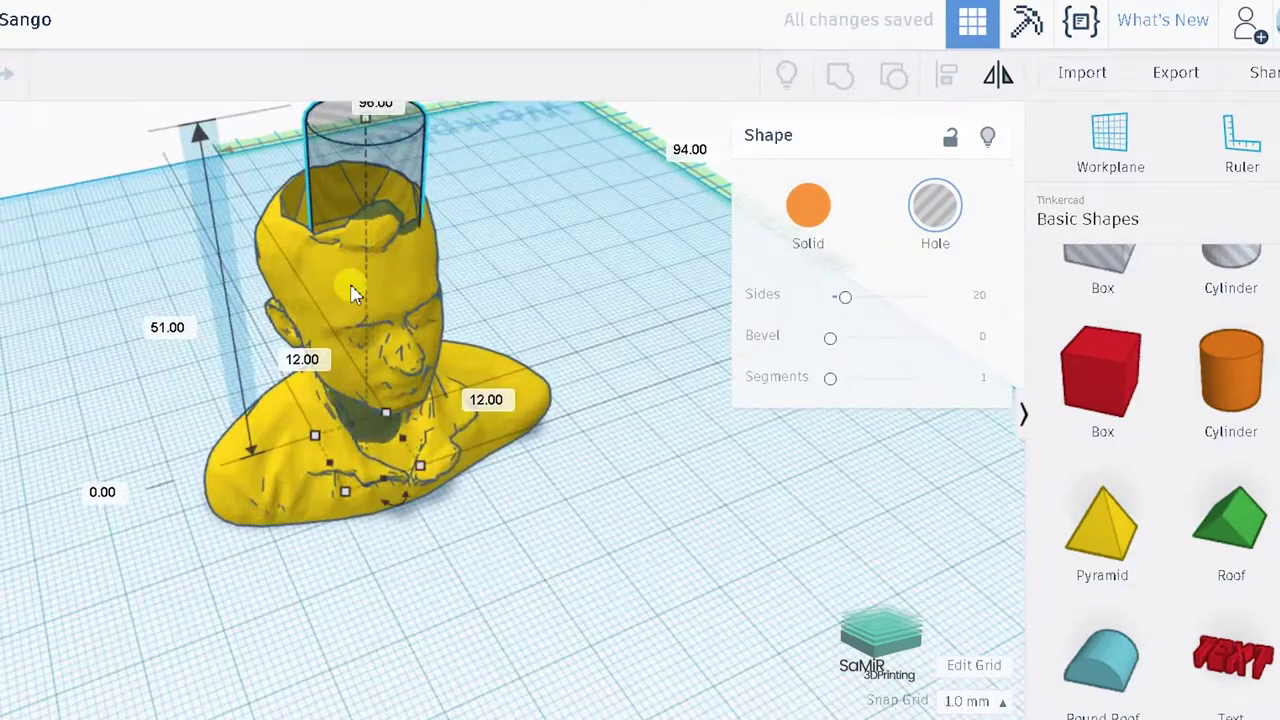
{"action": "key", "text": "Up"}
{"action": "left_click", "coordinate": [345, 490], "text": "shift"}
{"action": "scroll", "coordinate": [428, 520], "scroll_direction": "down", "scroll_amount": 3}
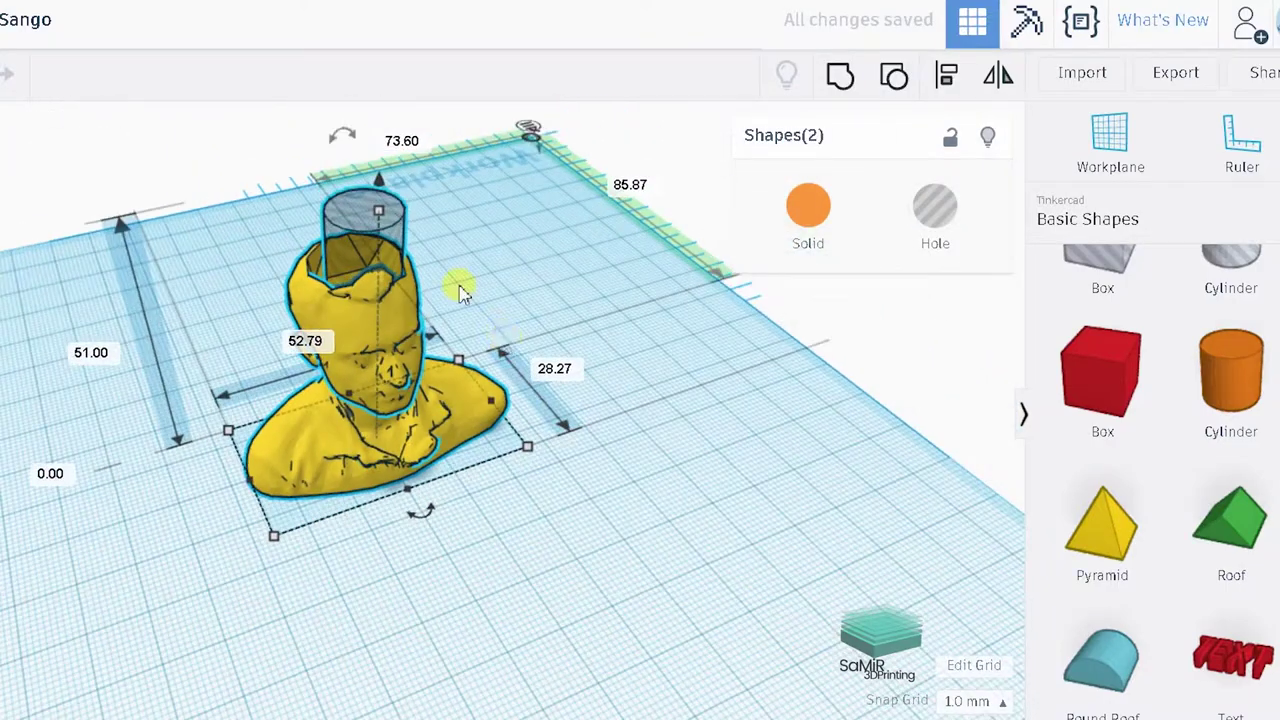
{"action": "scroll", "coordinate": [352, 476], "scroll_direction": "up", "scroll_amount": 3}
{"action": "left_click", "coordinate": [352, 476], "text": "shift"}
{"action": "left_click_drag", "start_coordinate": [352, 476], "coordinate": [355, 455], "text": "shift"}
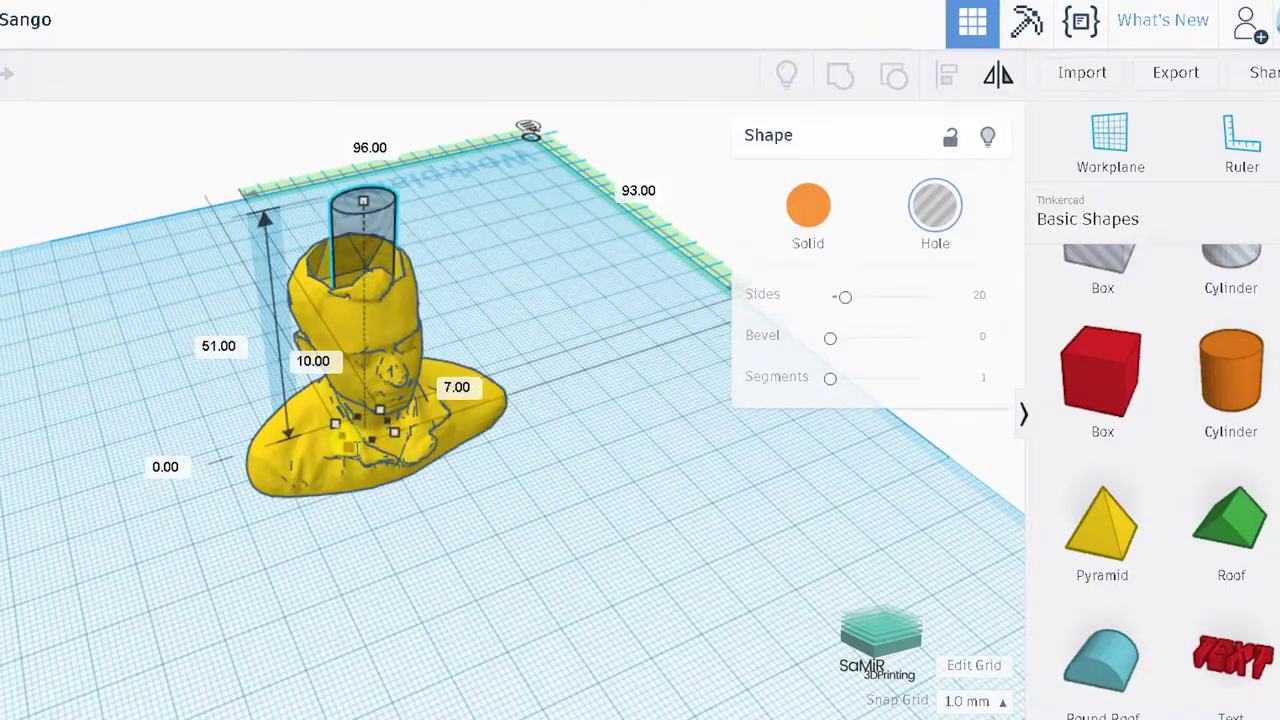
{"action": "mouse_move", "coordinate": [352, 466]}
{"action": "right_mouse_down"}
{"action": "mouse_move", "coordinate": [914, 428]}
{"action": "mouse_move", "coordinate": [400, 494]}
{"action": "mouse_move", "coordinate": [405, 252]}
{"action": "mouse_move", "coordinate": [385, 270]}
{"action": "right_mouse_up"}
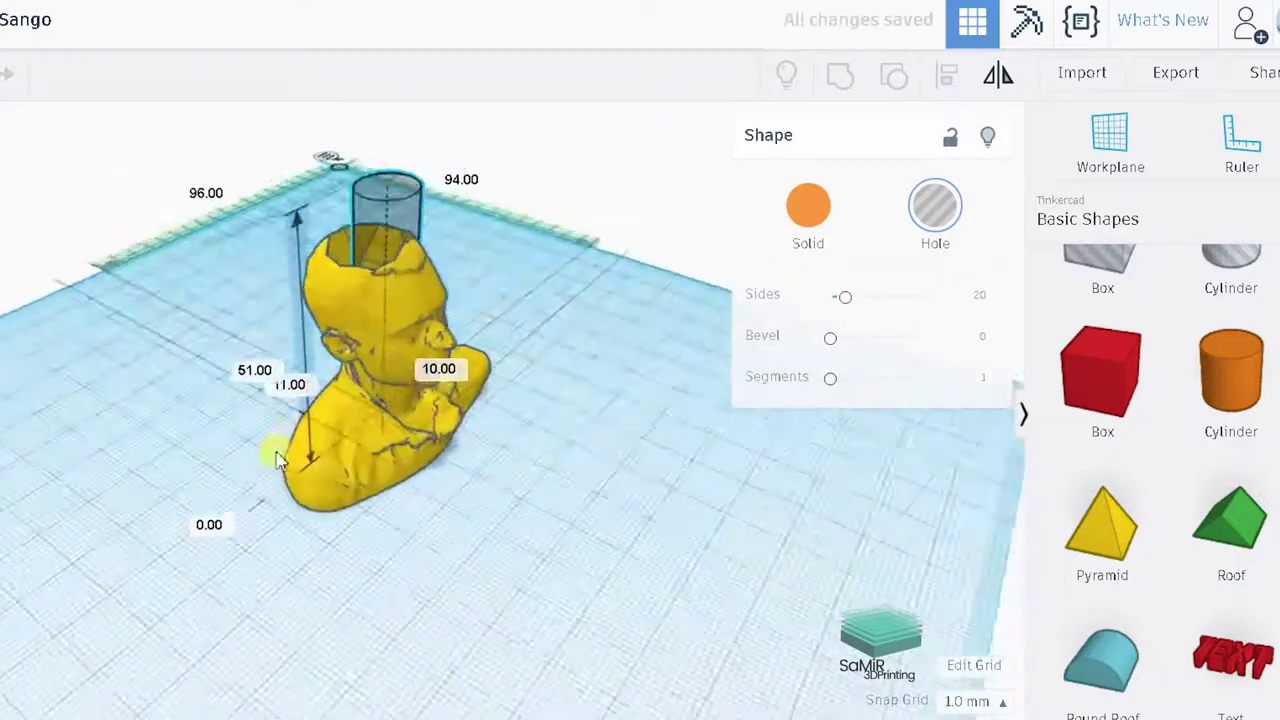
Raise the selection slightly and group the bust with the cylinder hole.
{"action": "key", "text": "ctrl+a"}
{"action": "right_click_drag", "start_coordinate": [370, 320], "coordinate": [395, 312]}
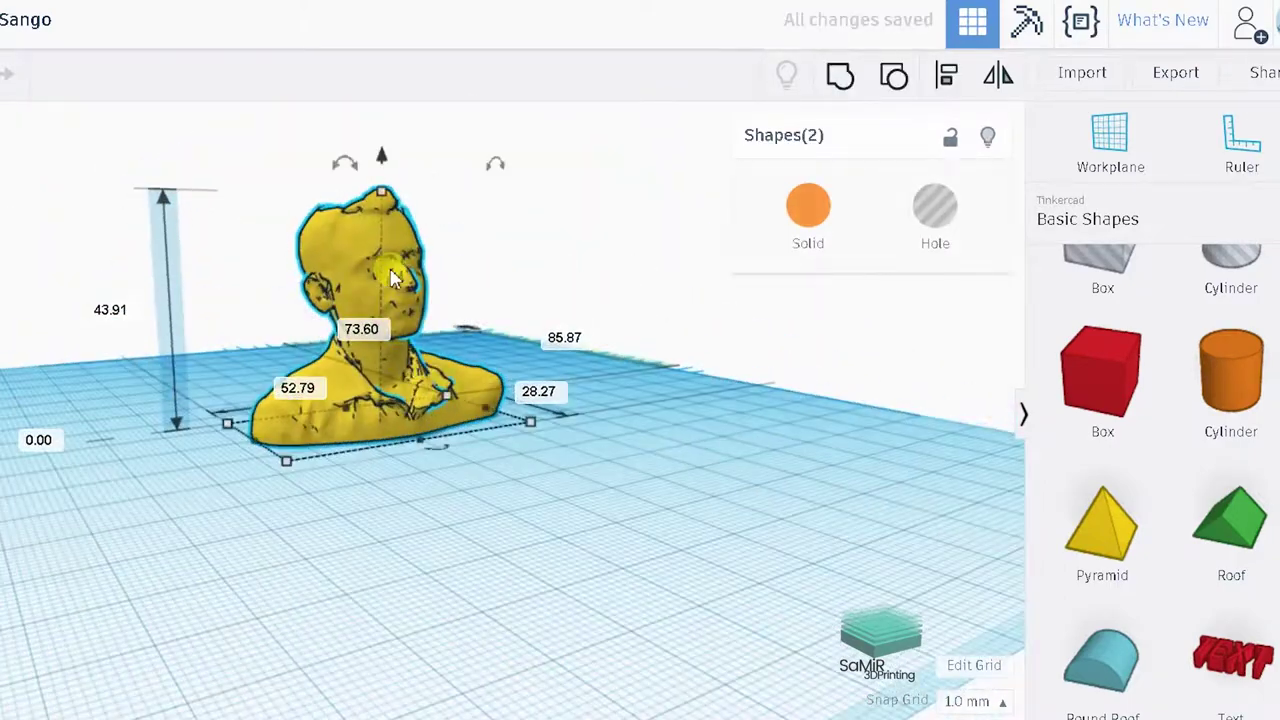
{"action": "left_click_drag", "start_coordinate": [383, 165], "coordinate": [371, 143]}
{"action": "right_click_drag", "start_coordinate": [543, 214], "coordinate": [597, 343]}
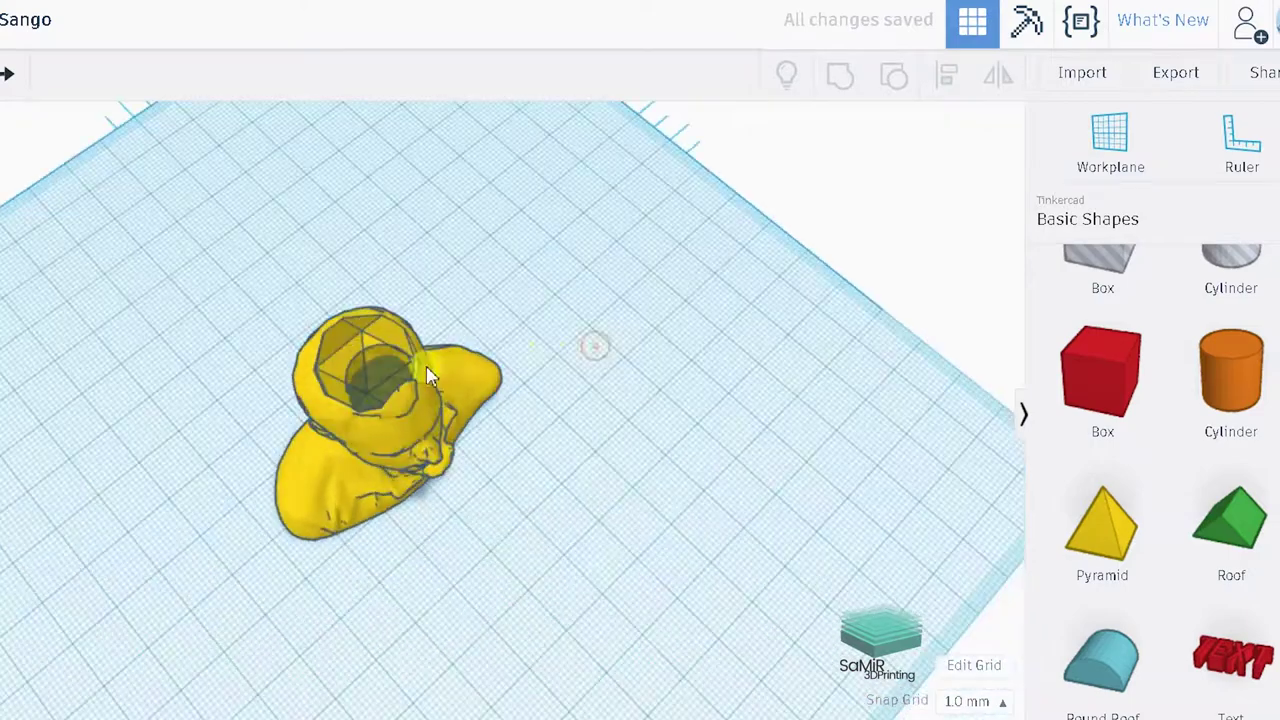
{"action": "left_click", "coordinate": [465, 472]}
{"action": "right_click_drag", "start_coordinate": [465, 472], "coordinate": [179, 507]}
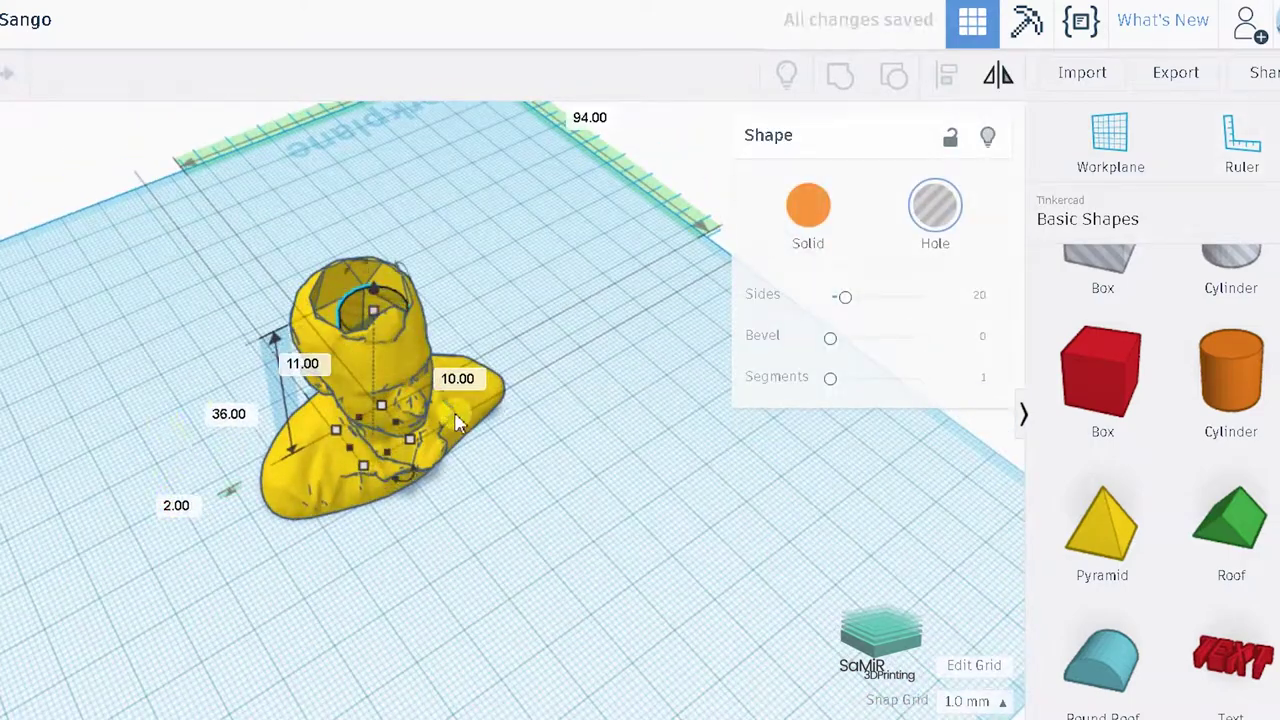
{"action": "key", "text": "ctrl+a"}
{"action": "left_click", "coordinate": [835, 72]}
{"action": "right_click_drag", "start_coordinate": [549, 360], "coordinate": [465, 285]}
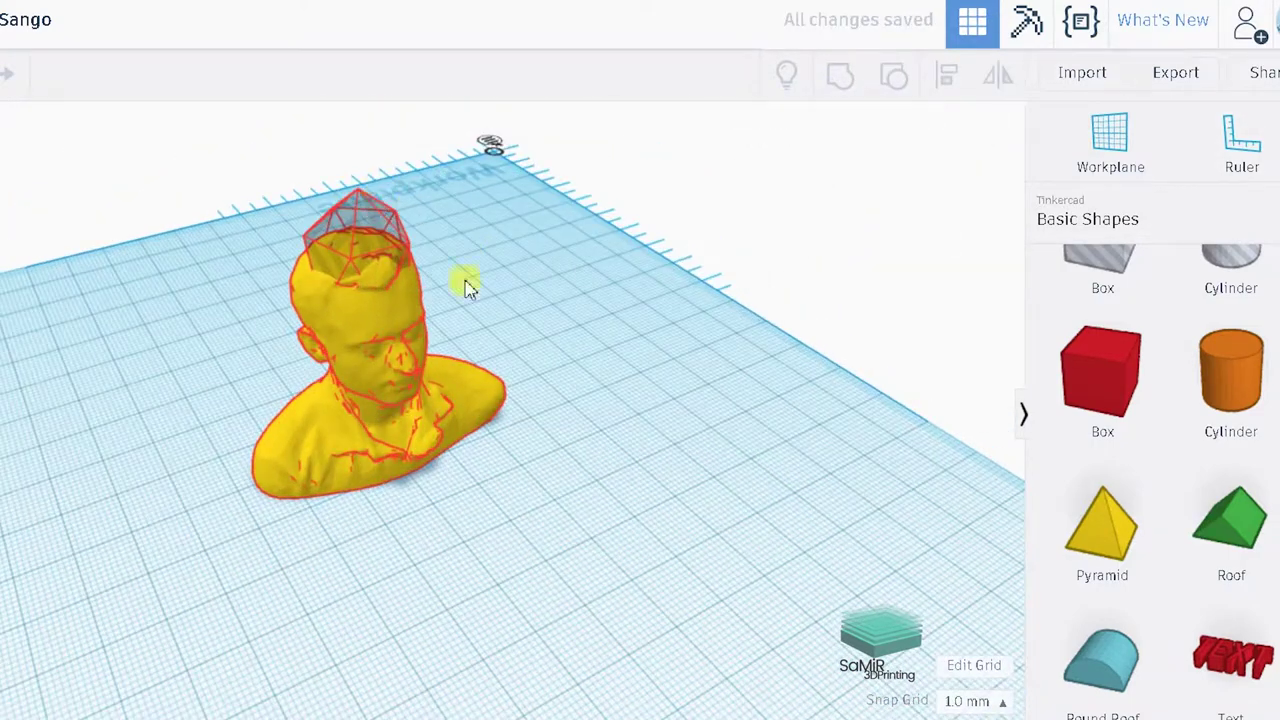
{"action": "right_click_drag", "start_coordinate": [290, 343], "coordinate": [277, 286]}
{"action": "scroll", "coordinate": [1086, 572], "scroll_direction": "down", "scroll_amount": 3}
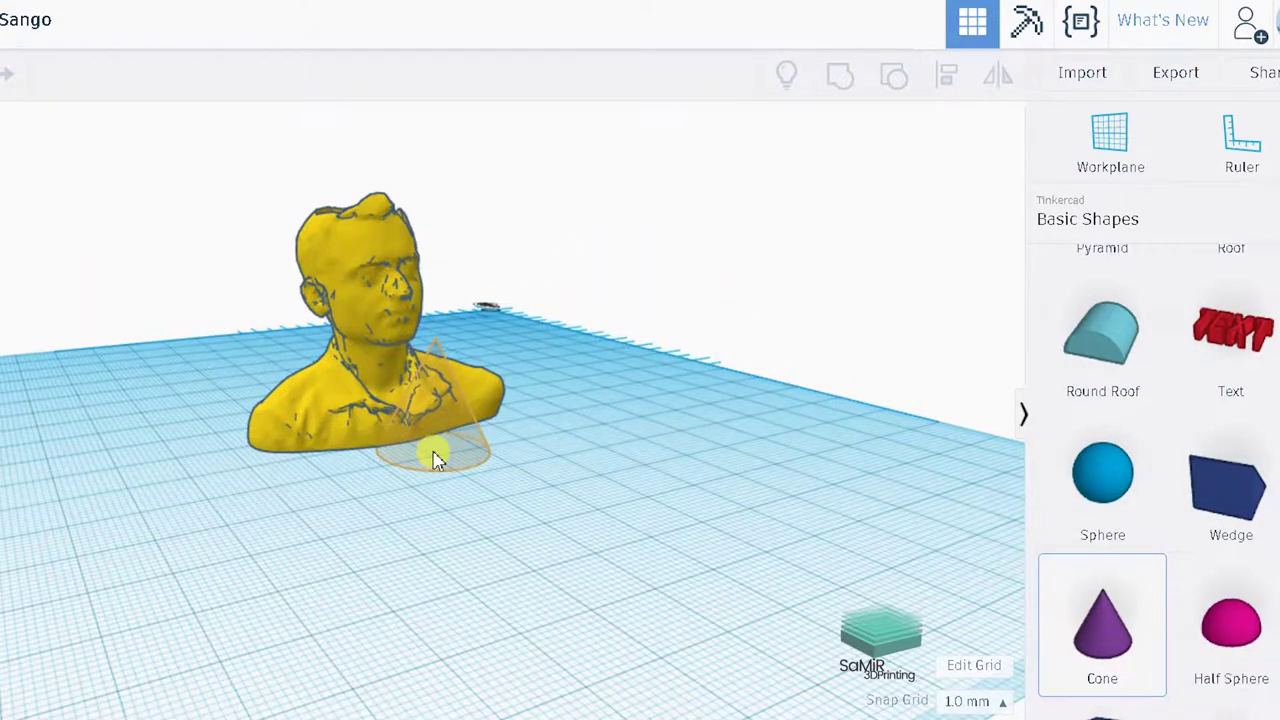
Place a hole cone raised 2 mm and move it into the bust's shoulder.
{"action": "left_click", "coordinate": [403, 425]}
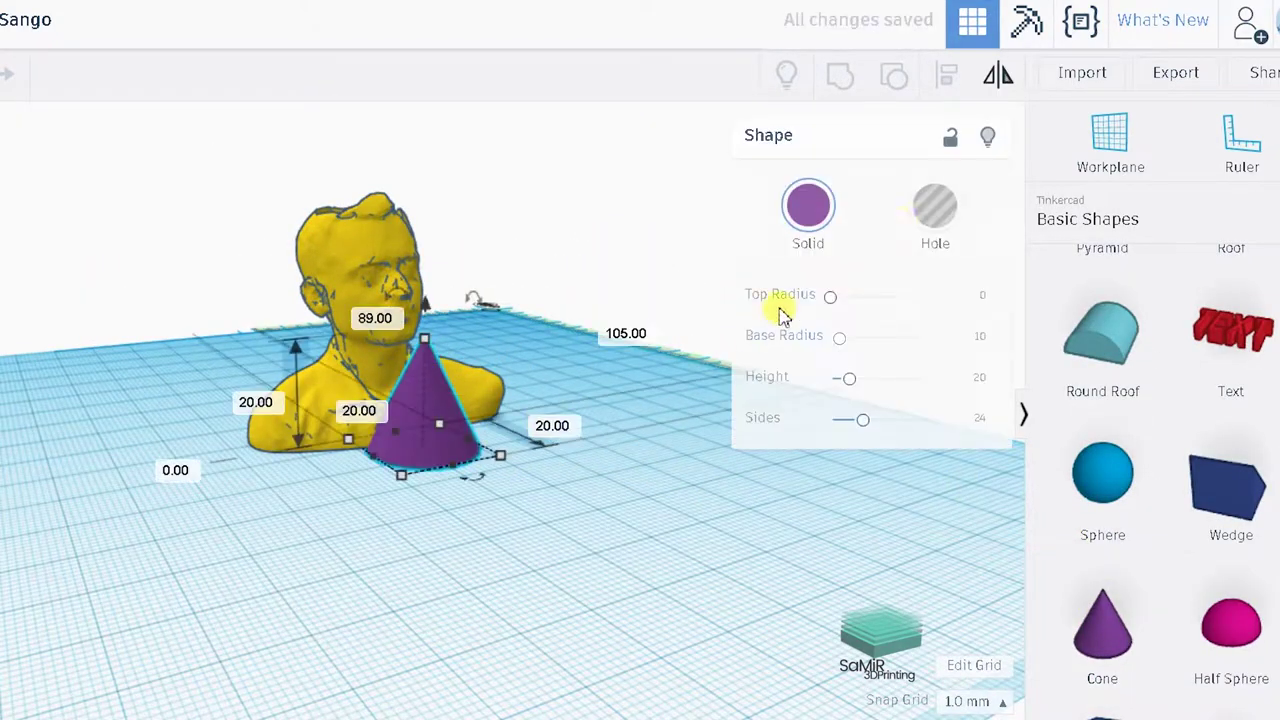
{"action": "scroll", "coordinate": [500, 390], "scroll_direction": "up", "scroll_amount": 3}
{"action": "scroll", "coordinate": [414, 486], "scroll_direction": "up", "scroll_amount": 2}
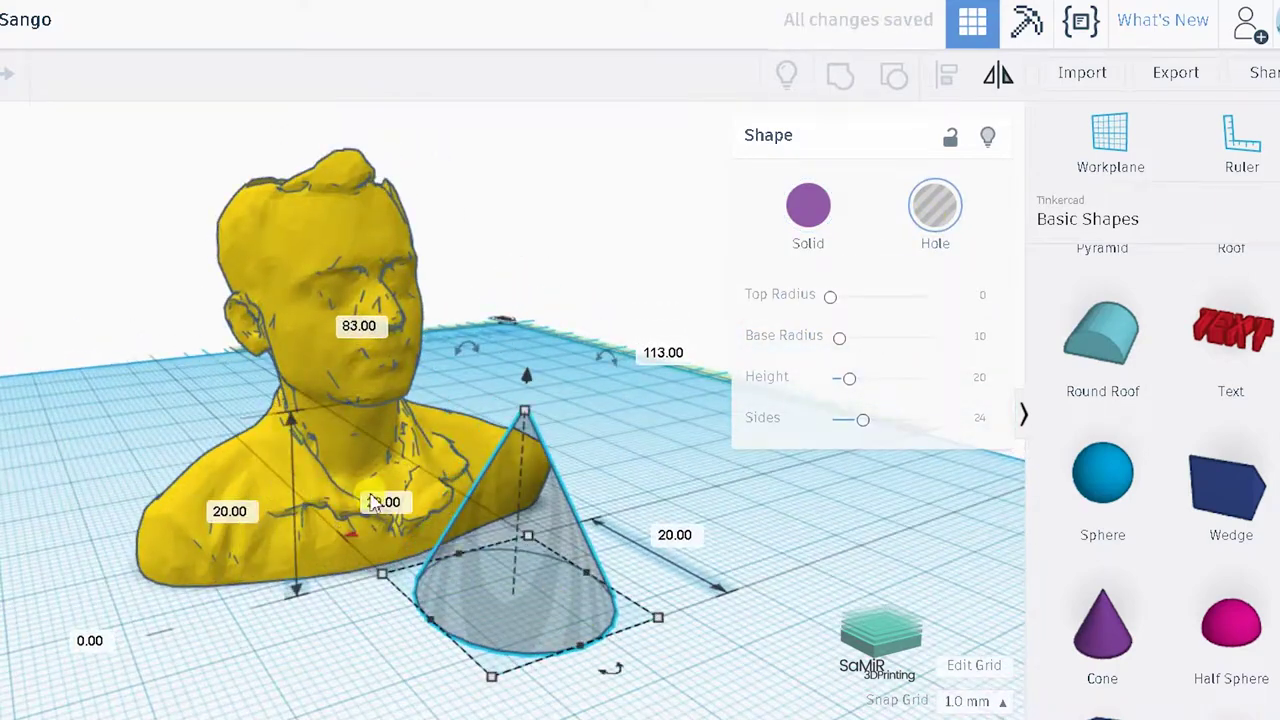
{"action": "mouse_move", "coordinate": [432, 528]}
{"action": "right_mouse_down"}
{"action": "mouse_move", "coordinate": [480, 528]}
{"action": "mouse_move", "coordinate": [135, 513]}
{"action": "right_mouse_up"}
{"action": "key", "text": "Return"}
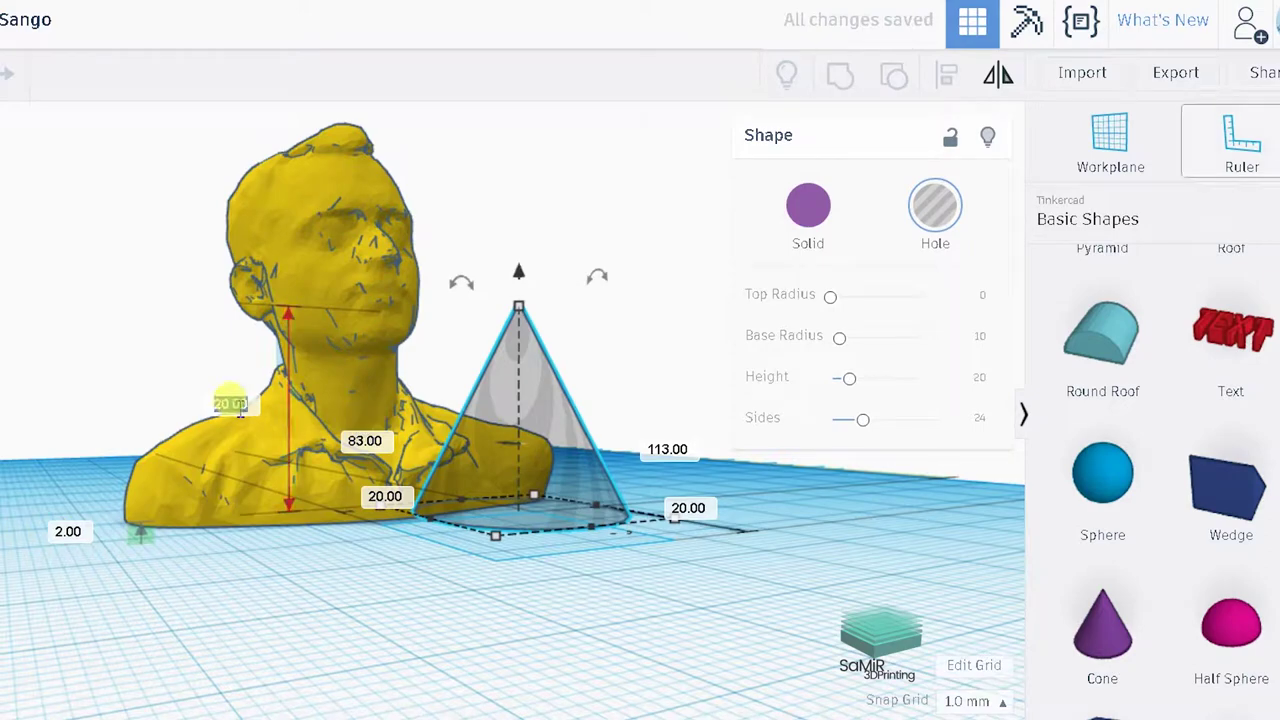
{"action": "type", "text": "10"}
{"action": "left_click_drag", "start_coordinate": [528, 486], "coordinate": [428, 452]}
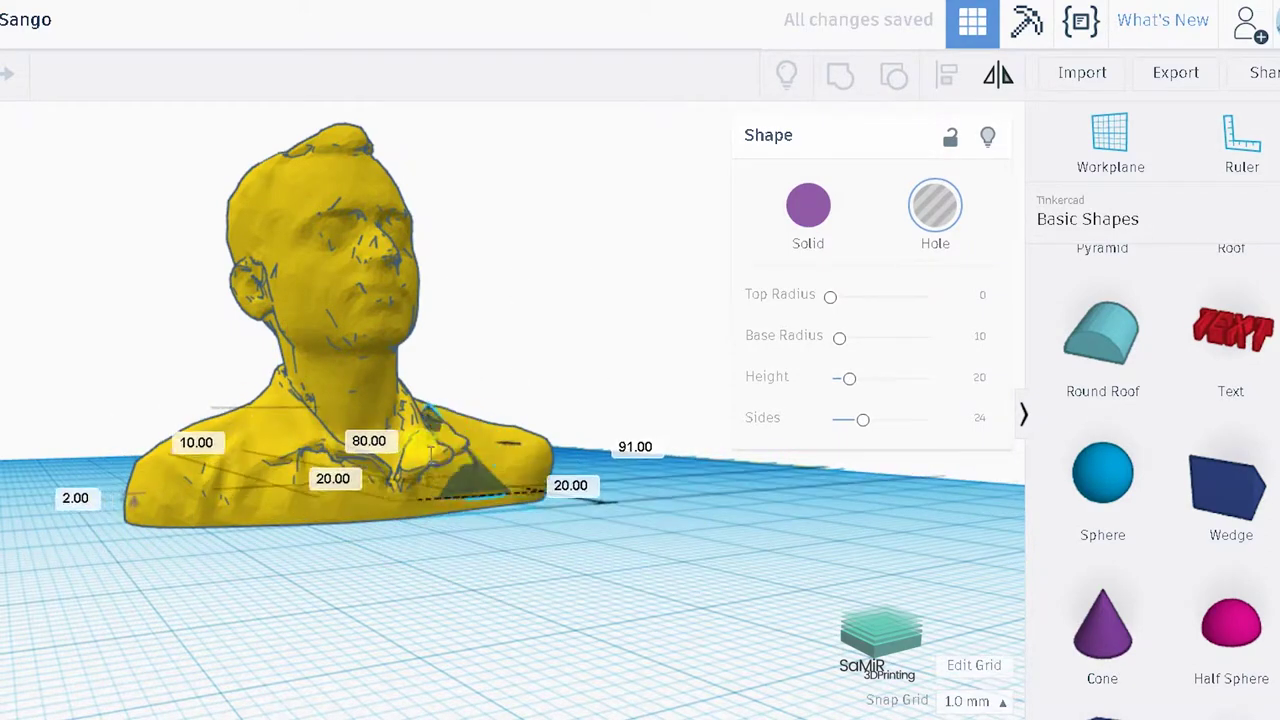
{"action": "right_click_drag", "start_coordinate": [428, 452], "coordinate": [43, 534]}
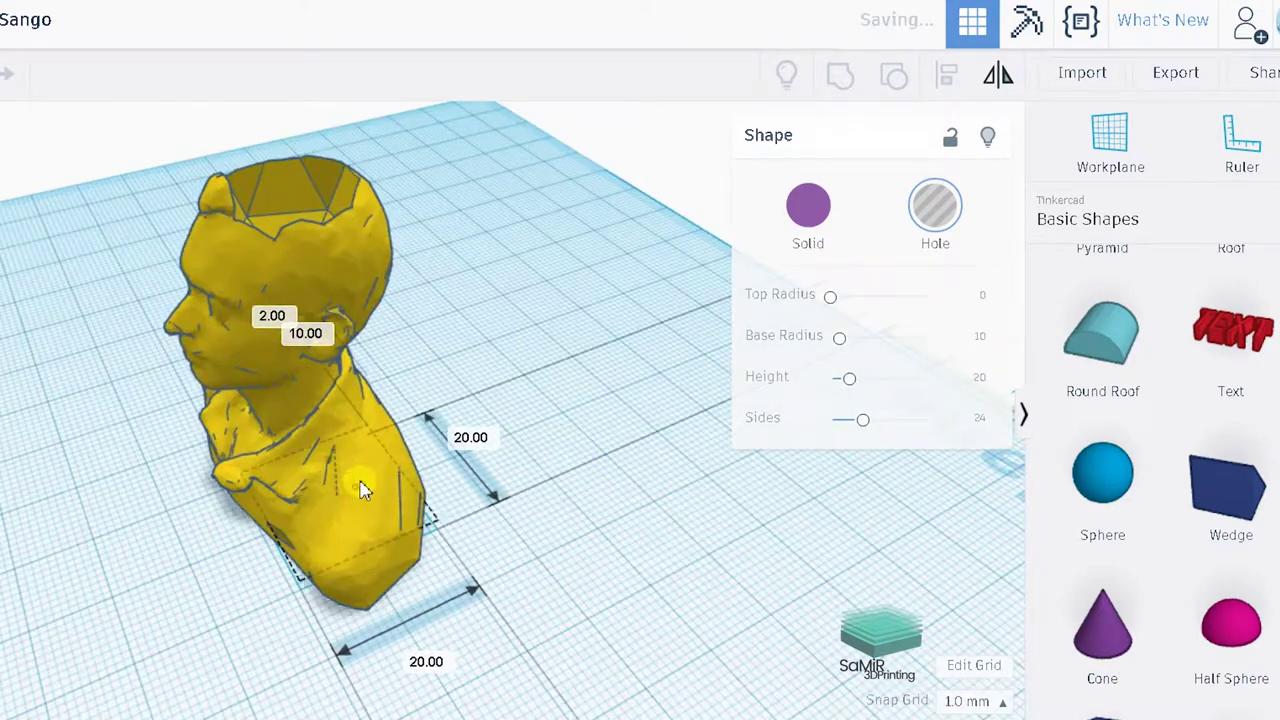
{"action": "right_click_drag", "start_coordinate": [357, 491], "coordinate": [428, 507]}
{"action": "left_click_drag", "start_coordinate": [447, 493], "coordinate": [491, 498]}
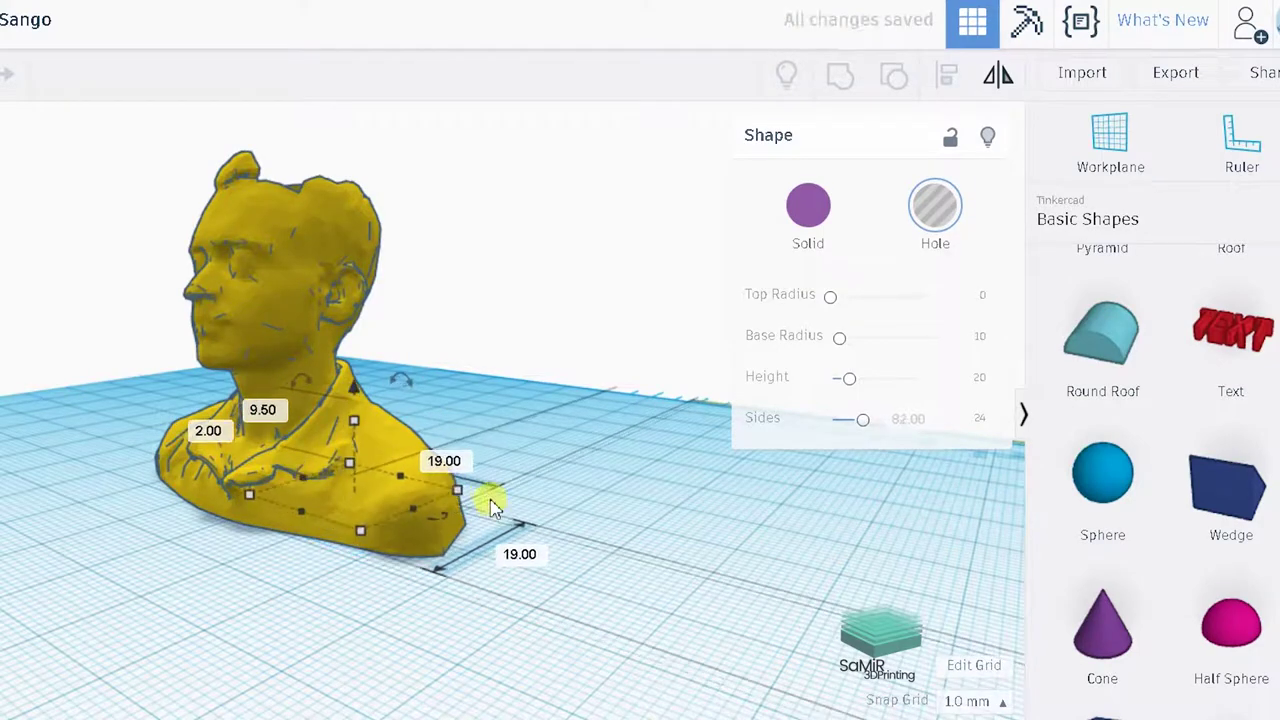
Move the cylinder hole back into the bust and group the bust with all its inner holes.
{"action": "mouse_move", "coordinate": [937, 231]}
{"action": "right_mouse_down"}
{"action": "mouse_move", "coordinate": [450, 567]}
{"action": "mouse_move", "coordinate": [294, 523]}
{"action": "mouse_move", "coordinate": [400, 529]}
{"action": "mouse_move", "coordinate": [429, 563]}
{"action": "mouse_move", "coordinate": [409, 571]}
{"action": "mouse_move", "coordinate": [560, 543]}
{"action": "right_mouse_up"}
{"action": "mouse_move", "coordinate": [445, 517]}
{"action": "right_mouse_down"}
{"action": "mouse_move", "coordinate": [600, 514]}
{"action": "mouse_move", "coordinate": [423, 506]}
{"action": "mouse_move", "coordinate": [429, 496]}
{"action": "mouse_move", "coordinate": [421, 512]}
{"action": "right_mouse_up"}
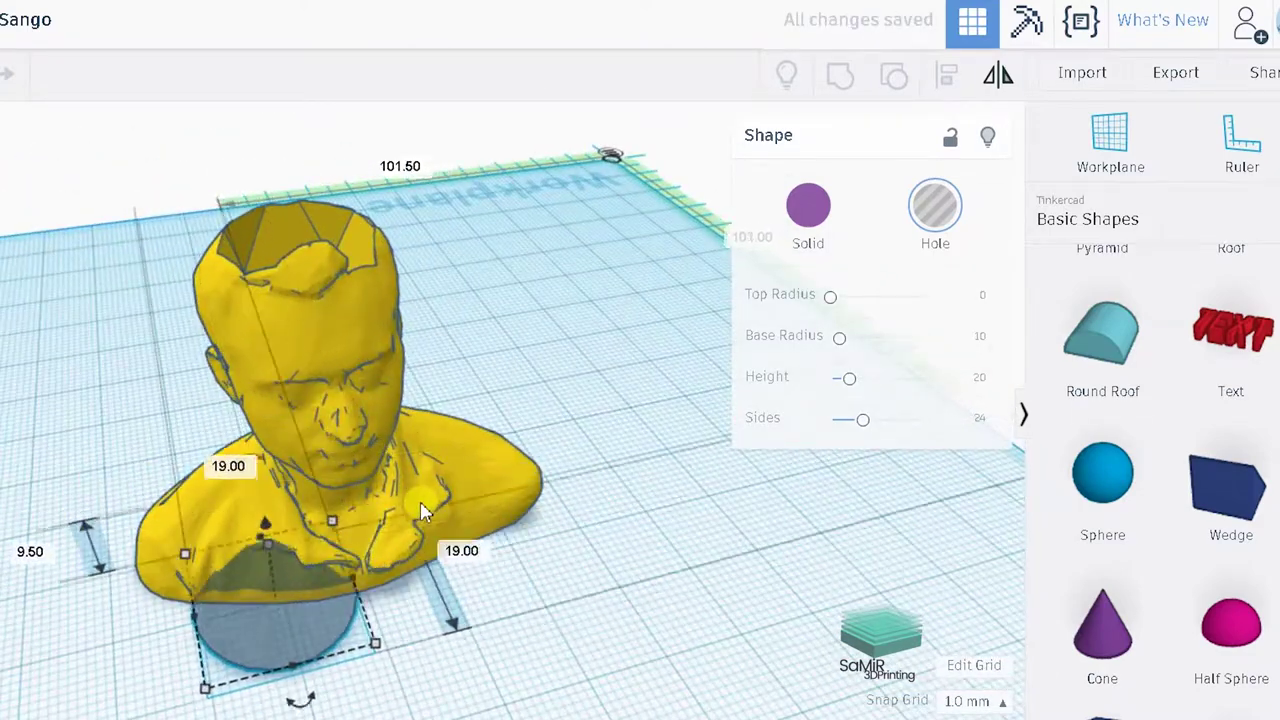
{"action": "key", "text": "shift+Up"}
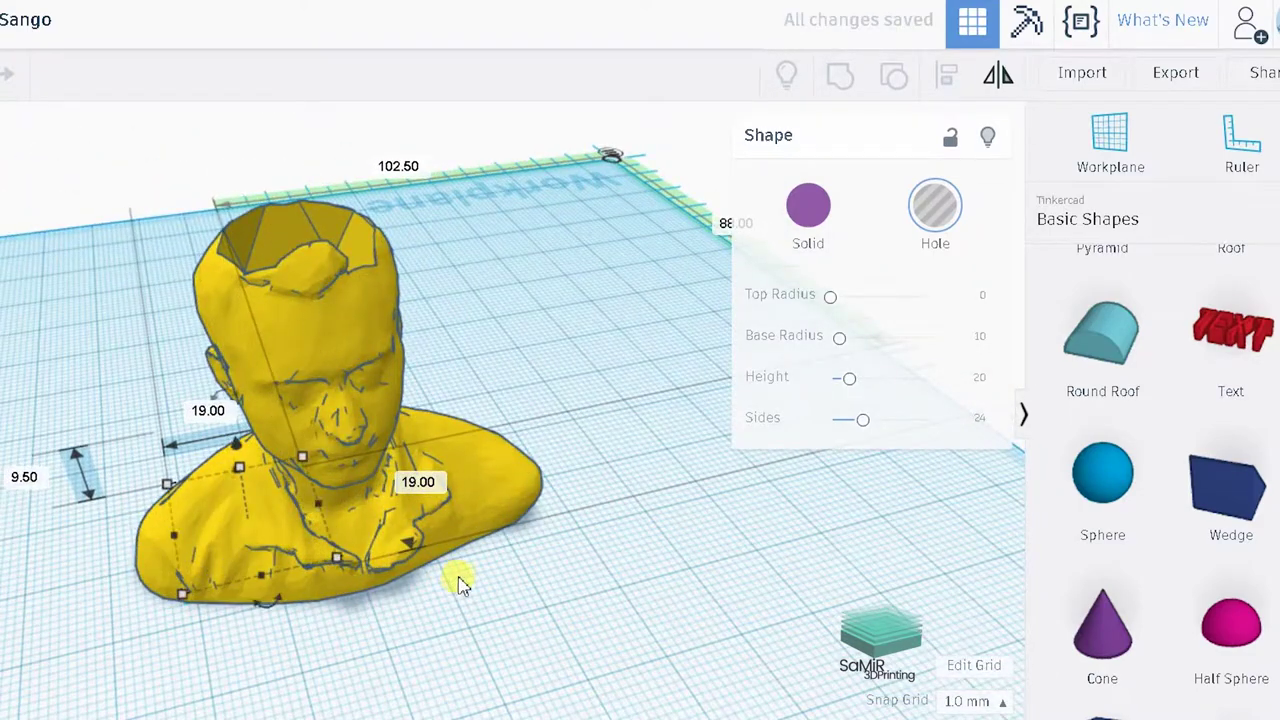
{"action": "right_click_drag", "start_coordinate": [460, 585], "coordinate": [472, 578]}
{"action": "left_click_drag", "start_coordinate": [606, 134], "coordinate": [50, 640]}
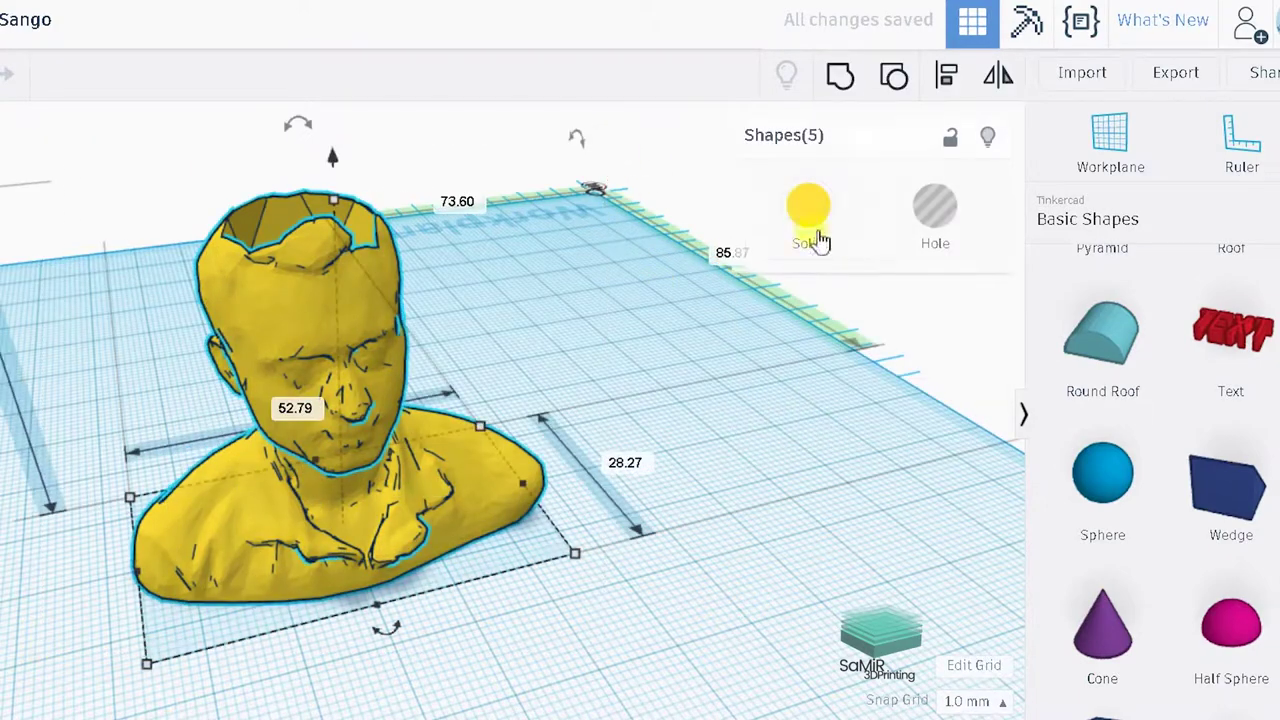
{"action": "key", "text": "ctrl+g"}
{"action": "left_click", "coordinate": [905, 552]}
{"action": "scroll", "coordinate": [1157, 471], "scroll_direction": "up", "scroll_amount": 5}
Slice the bust's back with a hole box to check the hollow, then ungroup and delete the box.
{"action": "left_click_drag", "start_coordinate": [1102, 325], "coordinate": [600, 460]}
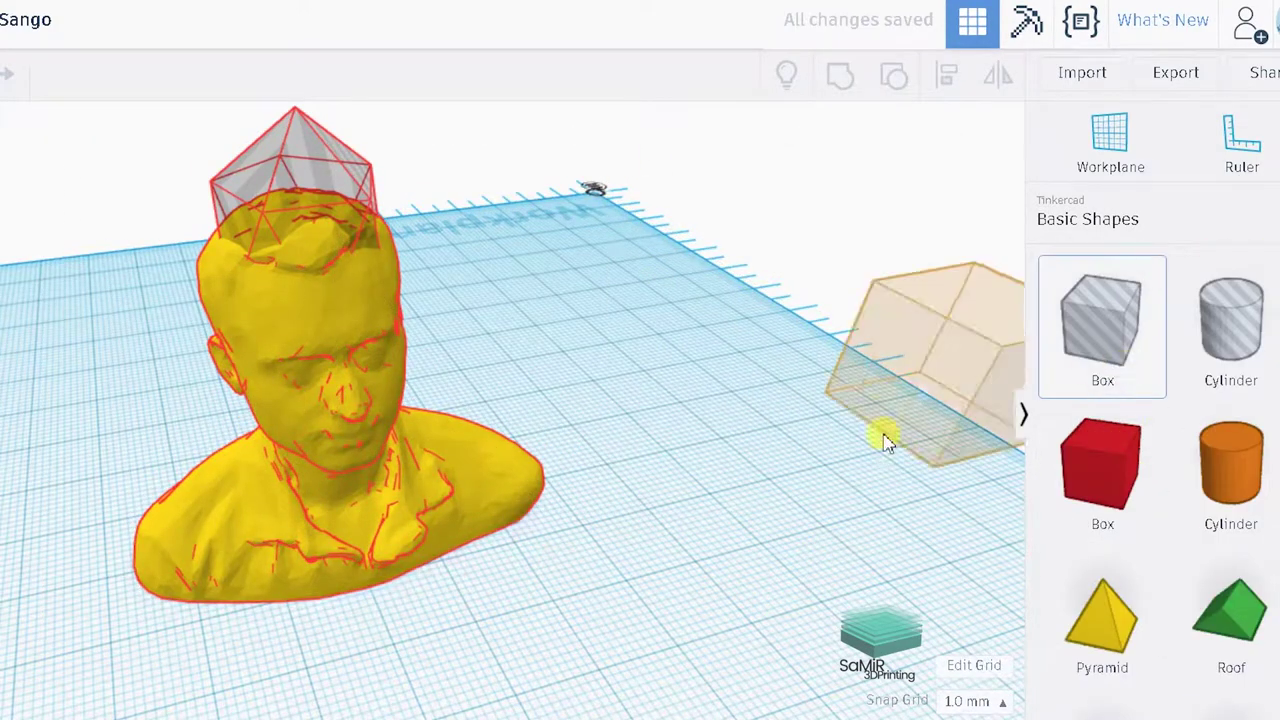
{"action": "left_click_drag", "start_coordinate": [388, 431], "coordinate": [383, 253]}
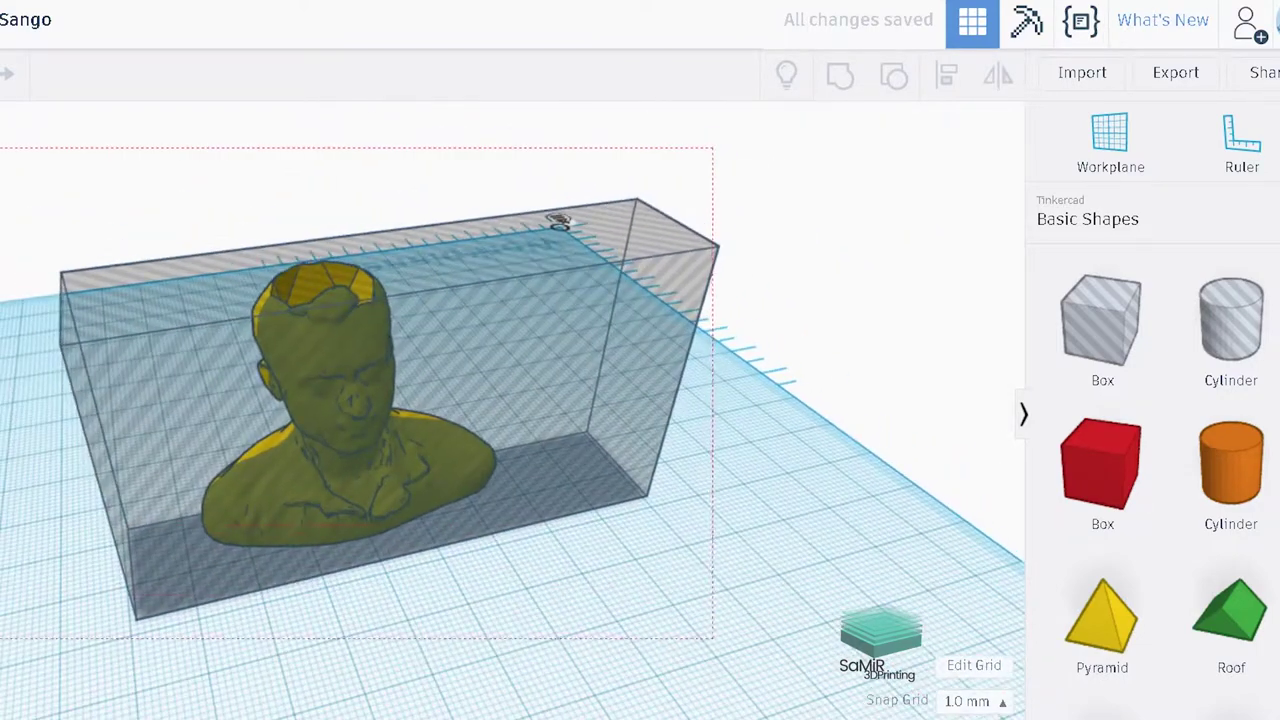
{"action": "key", "text": "ctrl+a"}
{"action": "left_click", "coordinate": [840, 76]}
{"action": "left_click", "coordinate": [645, 113]}
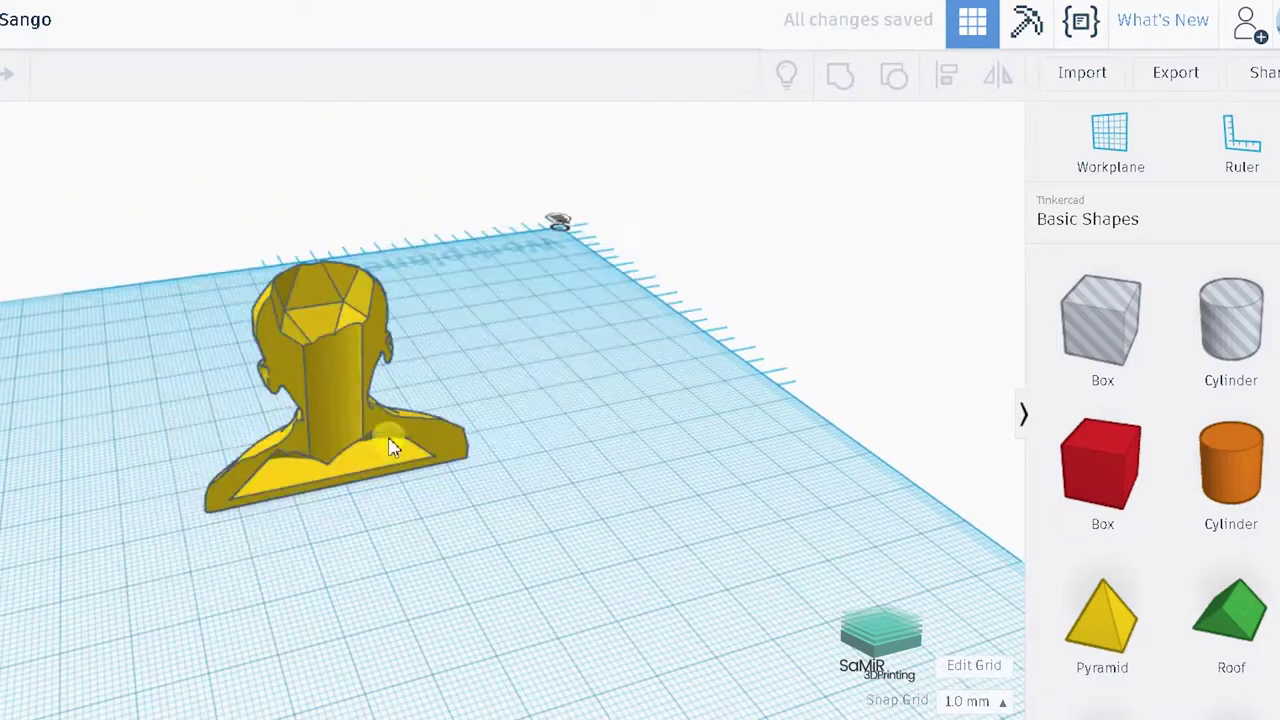
{"action": "mouse_move", "coordinate": [288, 137]}
{"action": "right_mouse_down"}
{"action": "mouse_move", "coordinate": [600, 490]}
{"action": "mouse_move", "coordinate": [449, 514]}
{"action": "mouse_move", "coordinate": [349, 463]}
{"action": "mouse_move", "coordinate": [471, 529]}
{"action": "mouse_move", "coordinate": [408, 413]}
{"action": "right_mouse_up"}
{"action": "left_click", "coordinate": [408, 413]}
{"action": "left_click", "coordinate": [900, 77]}
{"action": "left_click", "coordinate": [594, 280]}
{"action": "key", "text": "Delete"}
Move the front bust copy to the right, away from the original.
{"action": "mouse_move", "coordinate": [471, 306]}
{"action": "right_mouse_down"}
{"action": "mouse_move", "coordinate": [424, 338]}
{"action": "mouse_move", "coordinate": [414, 320]}
{"action": "mouse_move", "coordinate": [443, 366]}
{"action": "mouse_move", "coordinate": [486, 377]}
{"action": "right_mouse_up"}
{"action": "left_click", "coordinate": [430, 380]}
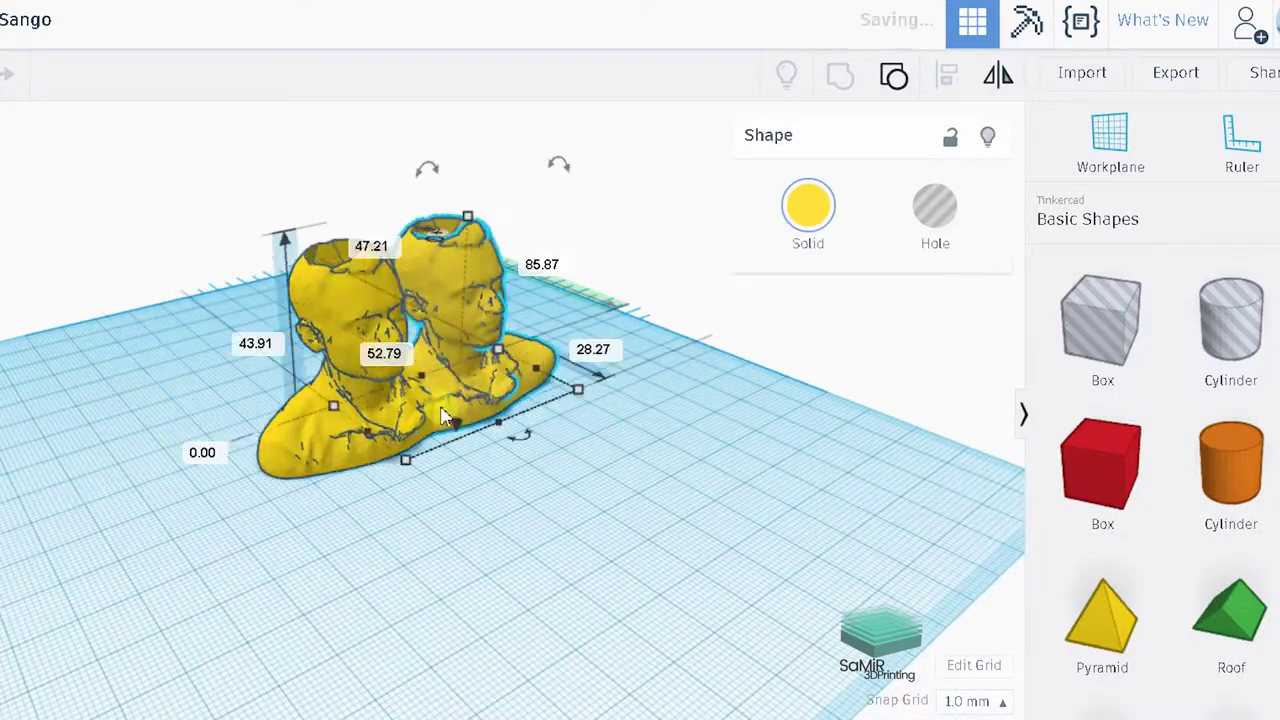
{"action": "left_click_drag", "start_coordinate": [405, 418], "coordinate": [571, 486]}
Cover the copy with a 74 × 121 × 48.5 mm hole box and group them into a flat slice.
{"action": "left_click_drag", "start_coordinate": [1102, 320], "coordinate": [727, 458]}
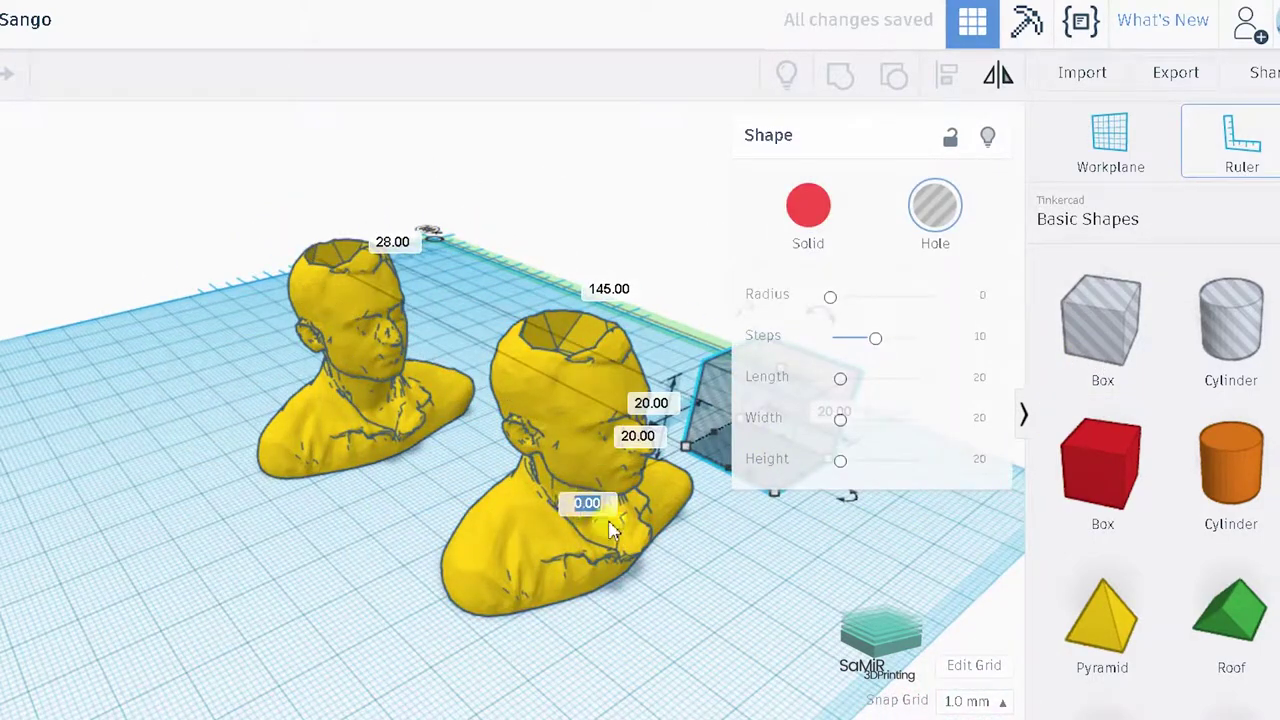
{"action": "left_click_drag", "start_coordinate": [712, 393], "coordinate": [371, 543]}
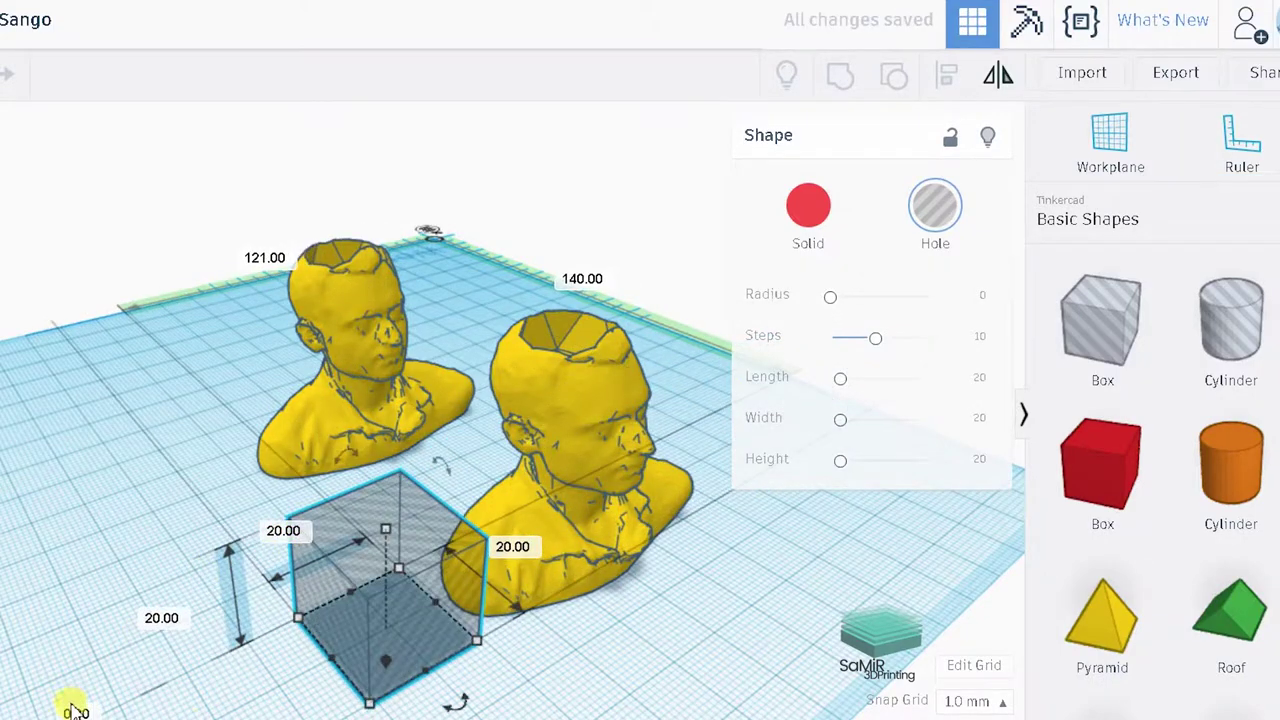
{"action": "left_click", "coordinate": [334, 643]}
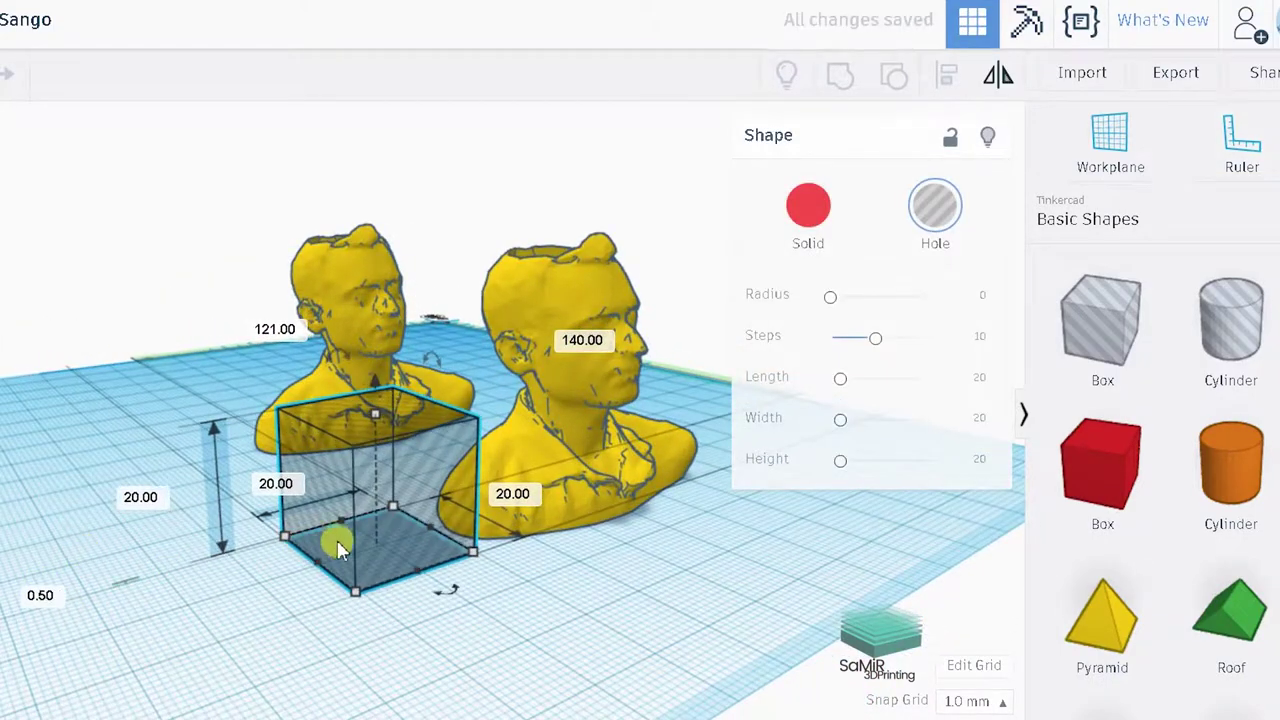
{"action": "left_click_drag", "start_coordinate": [315, 553], "coordinate": [560, 605]}
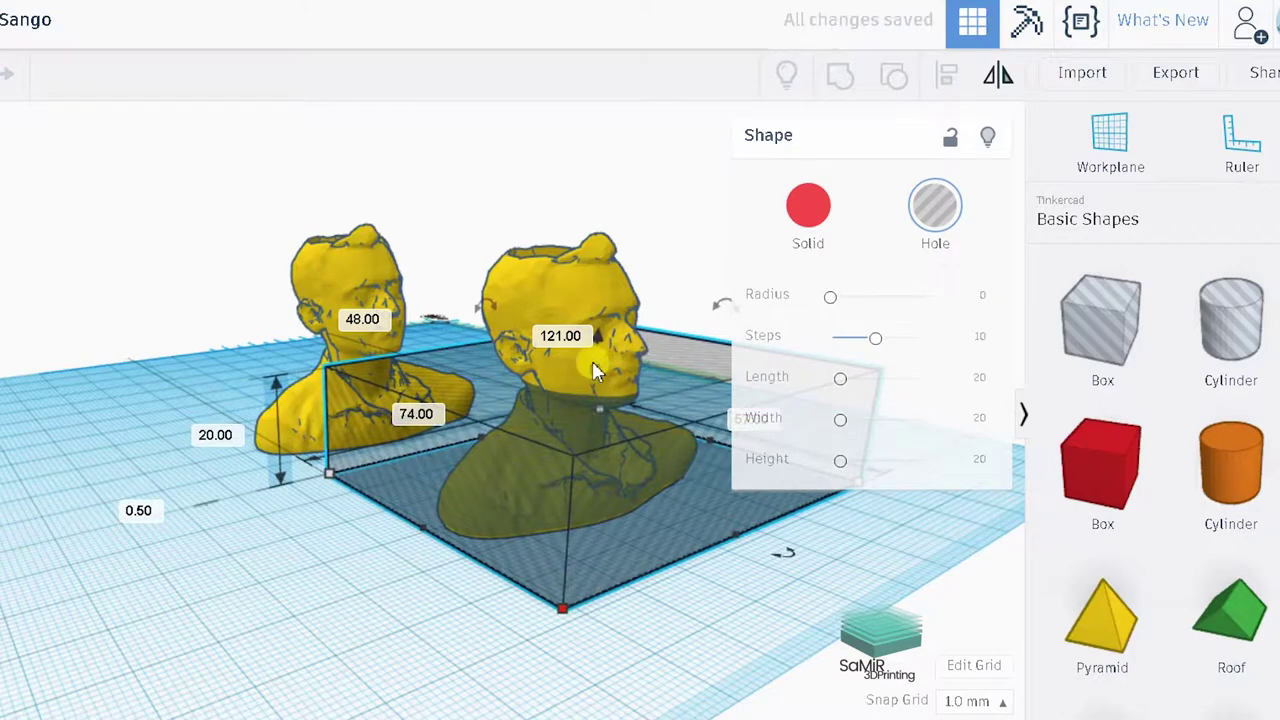
{"action": "left_click_drag", "start_coordinate": [597, 340], "coordinate": [603, 206]}
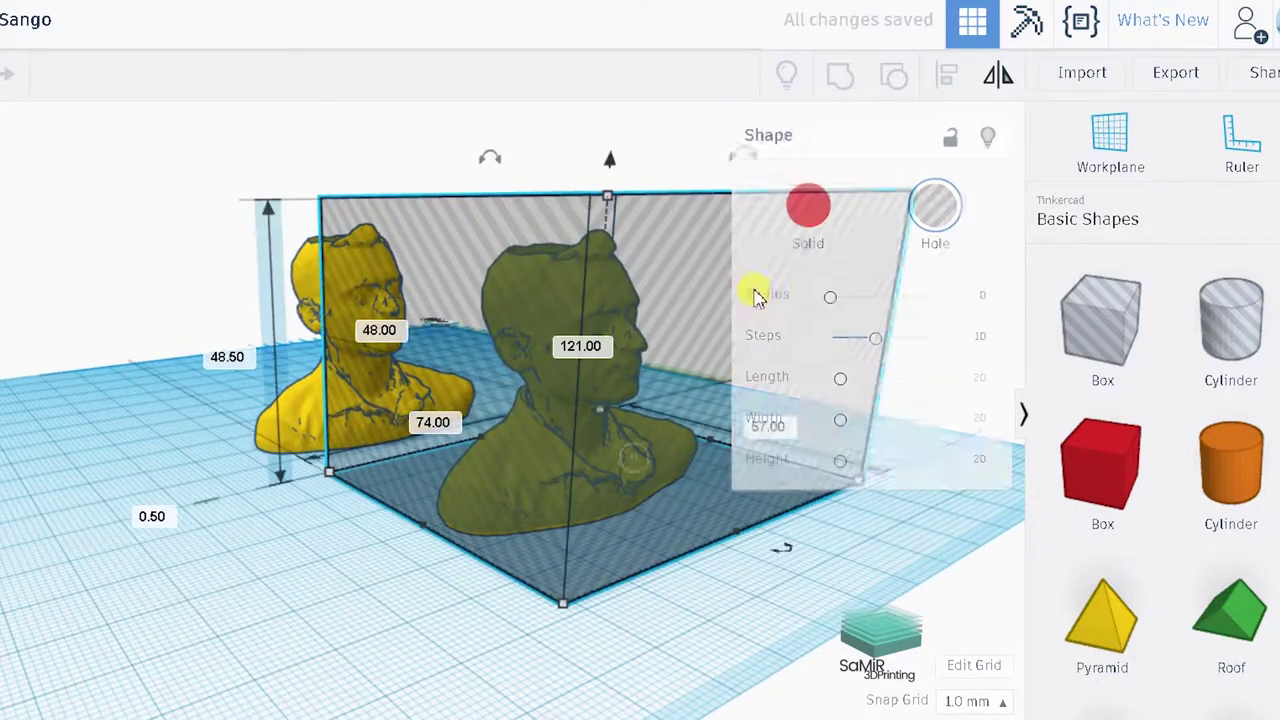
{"action": "right_click_drag", "start_coordinate": [660, 430], "coordinate": [634, 223]}
{"action": "scroll", "coordinate": [734, 309], "scroll_direction": "down", "scroll_amount": 5}
{"action": "left_click_drag", "start_coordinate": [723, 261], "coordinate": [430, 522]}
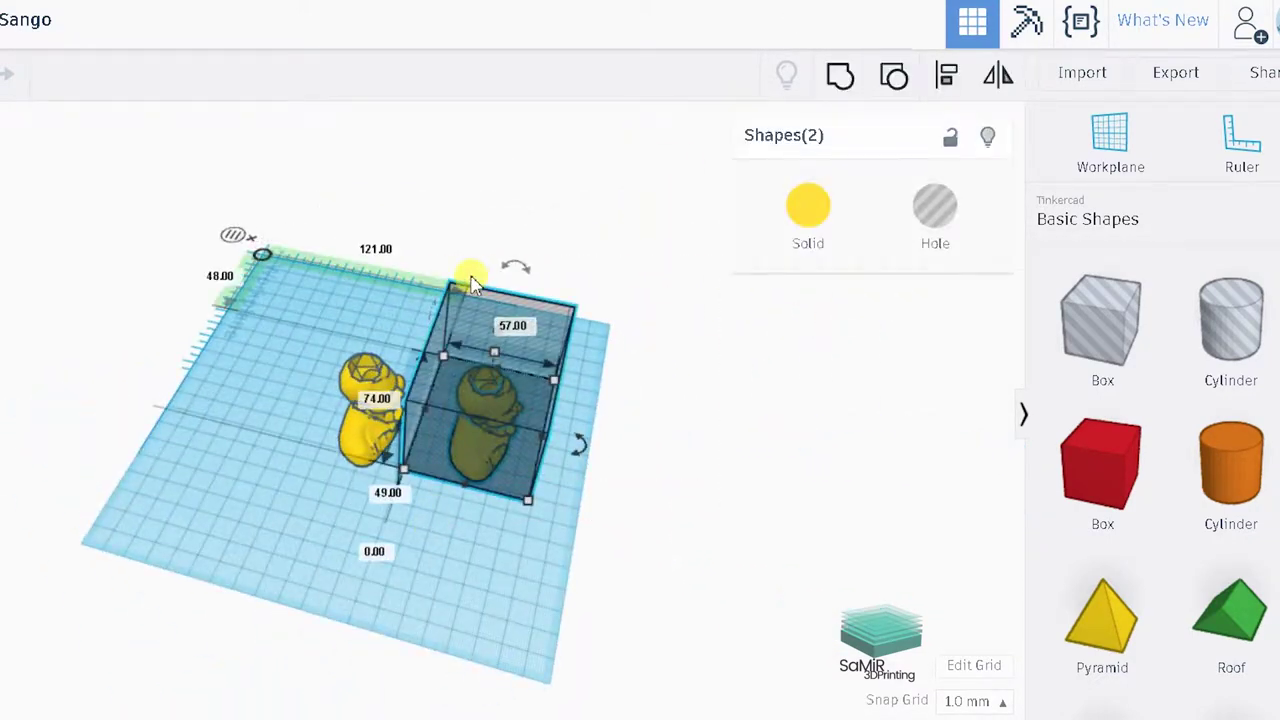
{"action": "left_click", "coordinate": [826, 88]}
Move the flat slice lower and colour it green.
{"action": "left_click_drag", "start_coordinate": [494, 491], "coordinate": [463, 586]}
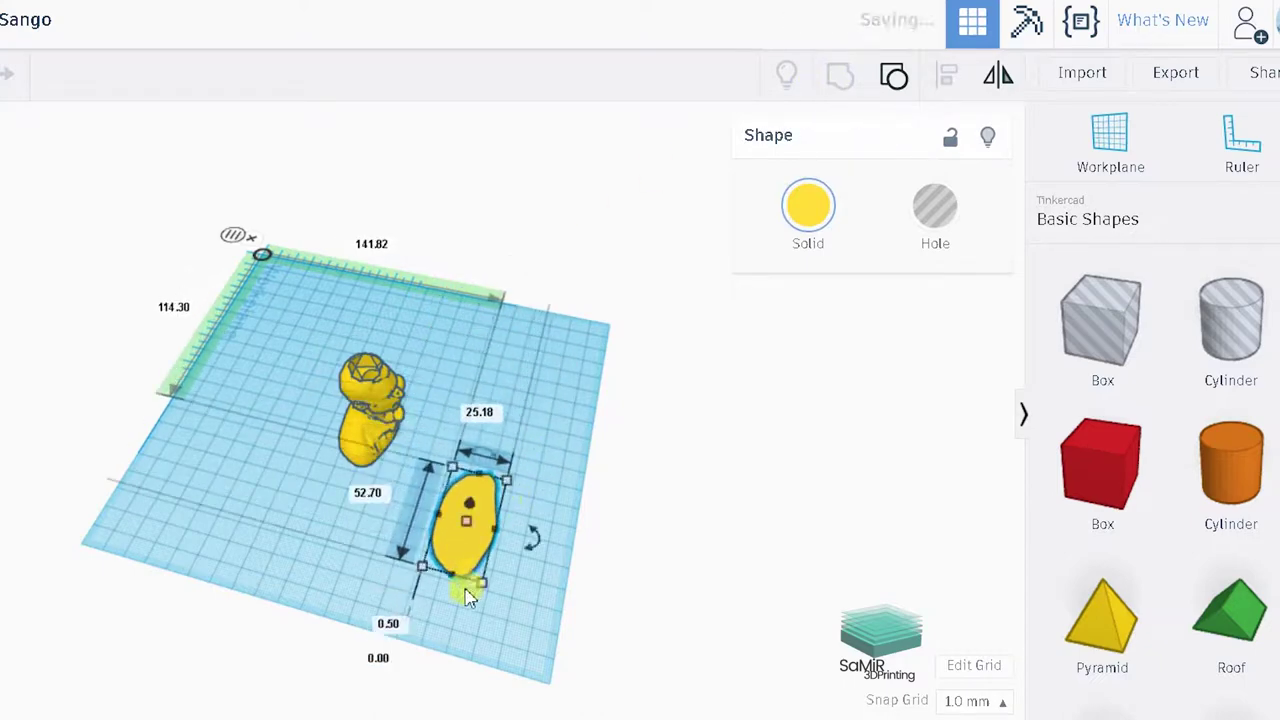
{"action": "right_click_drag", "start_coordinate": [463, 586], "coordinate": [338, 510]}
{"action": "scroll", "coordinate": [338, 510], "scroll_direction": "up", "scroll_amount": 3}
{"action": "left_click", "coordinate": [808, 205]}
{"action": "left_click", "coordinate": [803, 370]}
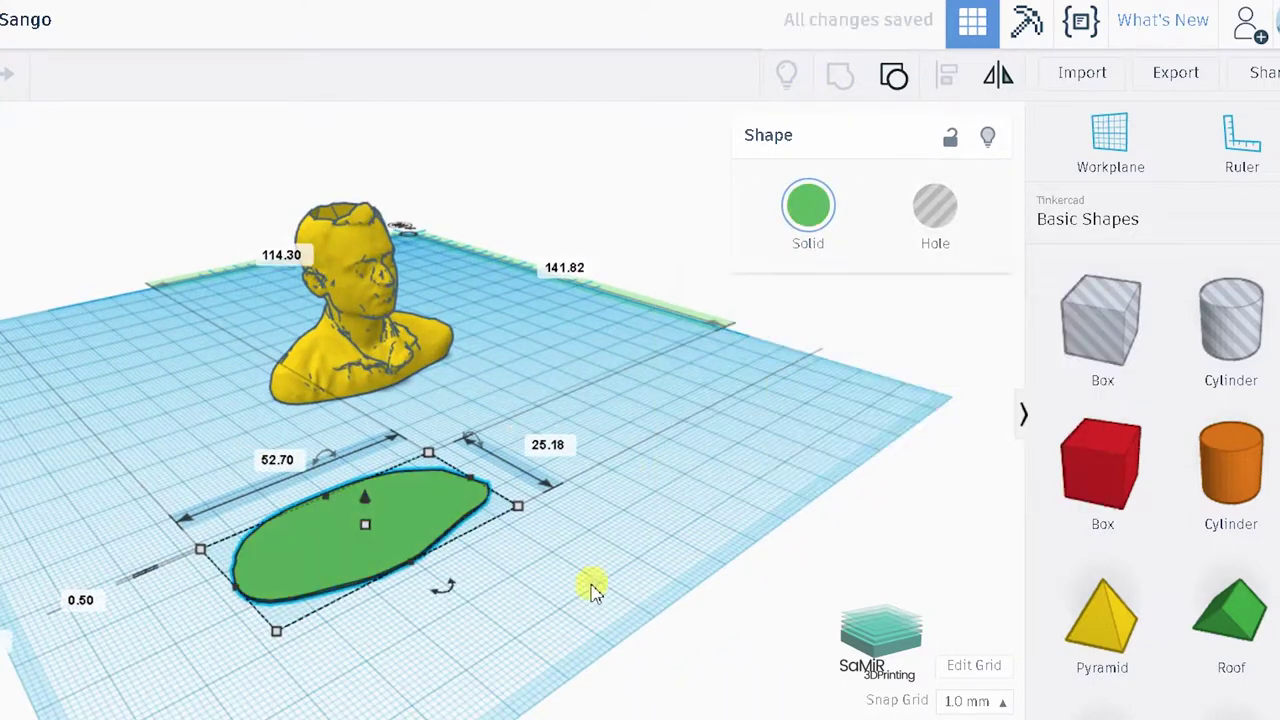
Duplicate the green slice, turn the copy into a hole, and rotate it upright.
{"action": "mouse_move", "coordinate": [90, 603]}
{"action": "right_mouse_down"}
{"action": "mouse_move", "coordinate": [243, 314]}
{"action": "mouse_move", "coordinate": [243, 409]}
{"action": "mouse_move", "coordinate": [437, 500]}
{"action": "right_mouse_up"}
{"action": "right_click_drag", "start_coordinate": [378, 458], "coordinate": [300, 500]}
{"action": "left_click", "coordinate": [234, 534]}
{"action": "left_click", "coordinate": [371, 614]}
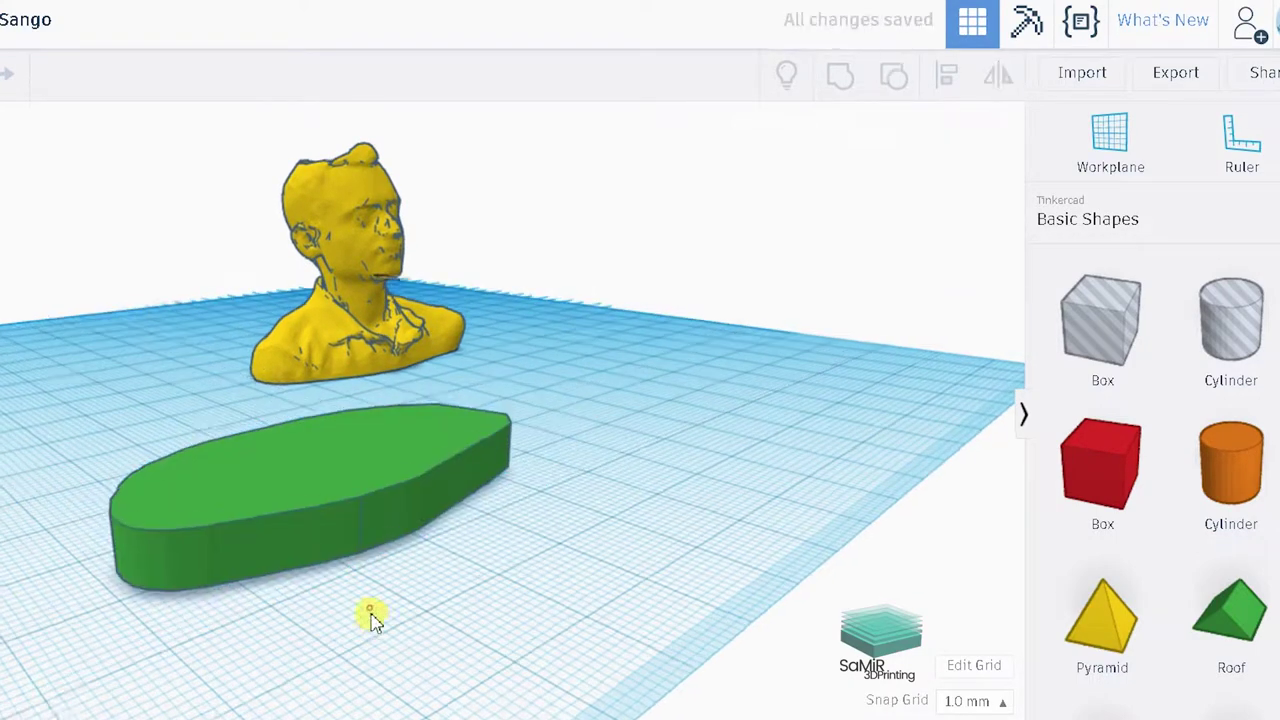
{"action": "left_click", "coordinate": [371, 543]}
{"action": "key", "text": "ctrl+d"}
{"action": "mouse_move", "coordinate": [371, 543]}
{"action": "left_mouse_down"}
{"action": "mouse_move", "coordinate": [691, 486]}
{"action": "mouse_move", "coordinate": [800, 490]}
{"action": "left_mouse_up"}
{"action": "left_click", "coordinate": [955, 225]}
{"action": "mouse_move", "coordinate": [720, 563]}
{"action": "left_mouse_down"}
{"action": "mouse_move", "coordinate": [595, 520]}
{"action": "mouse_move", "coordinate": [229, 601]}
{"action": "left_mouse_up"}
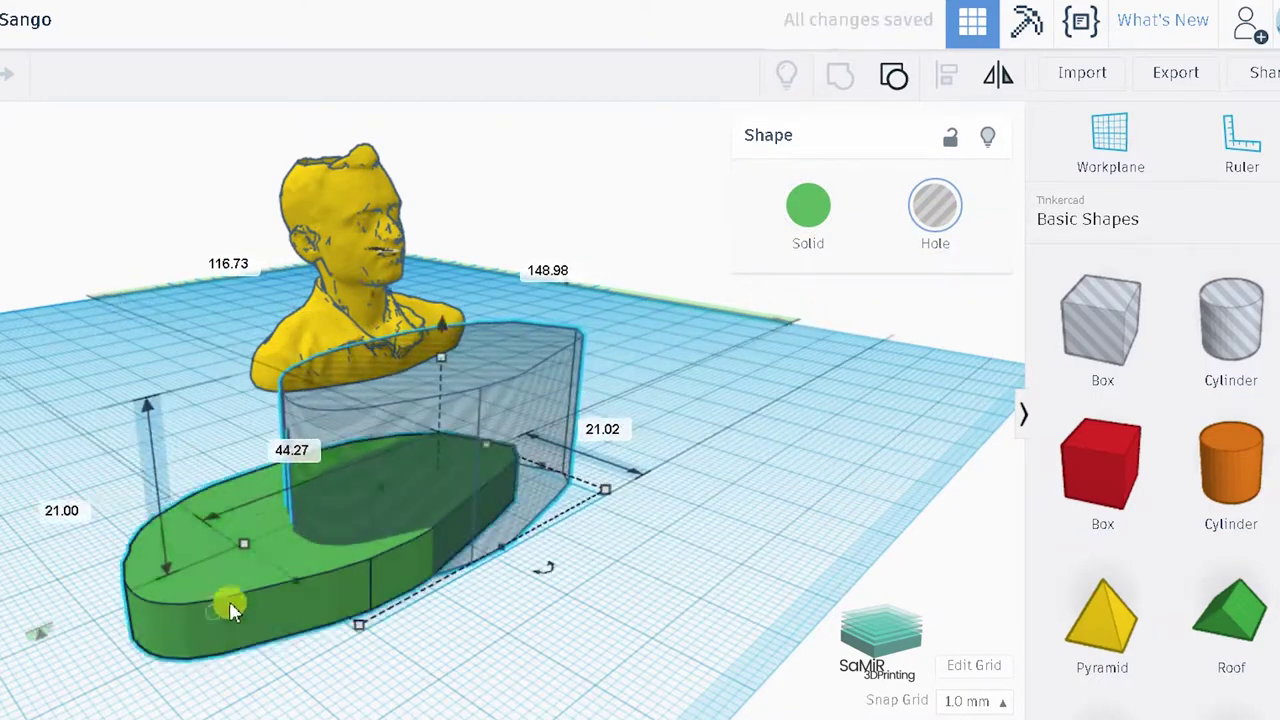
Centre the hole slice on the green base and group them.
{"action": "left_click", "coordinate": [229, 601], "text": "shift"}
{"action": "left_click", "coordinate": [490, 616]}
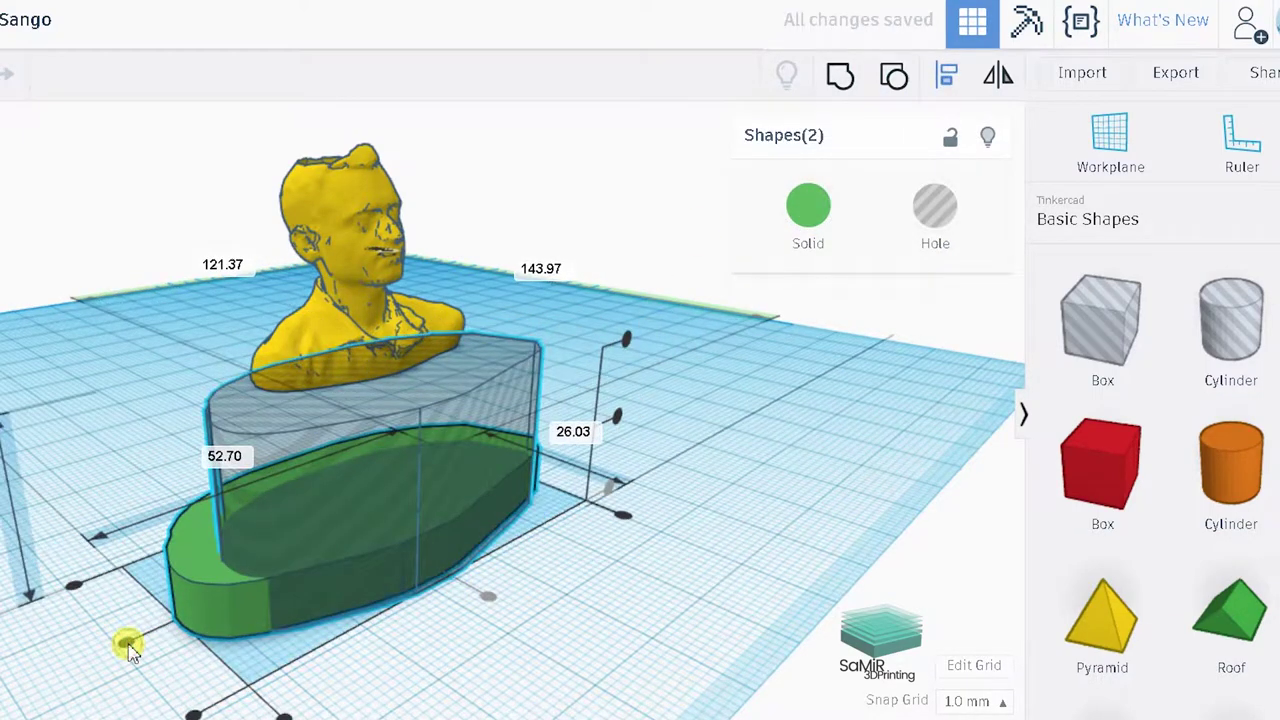
{"action": "right_click_drag", "start_coordinate": [125, 645], "coordinate": [571, 357]}
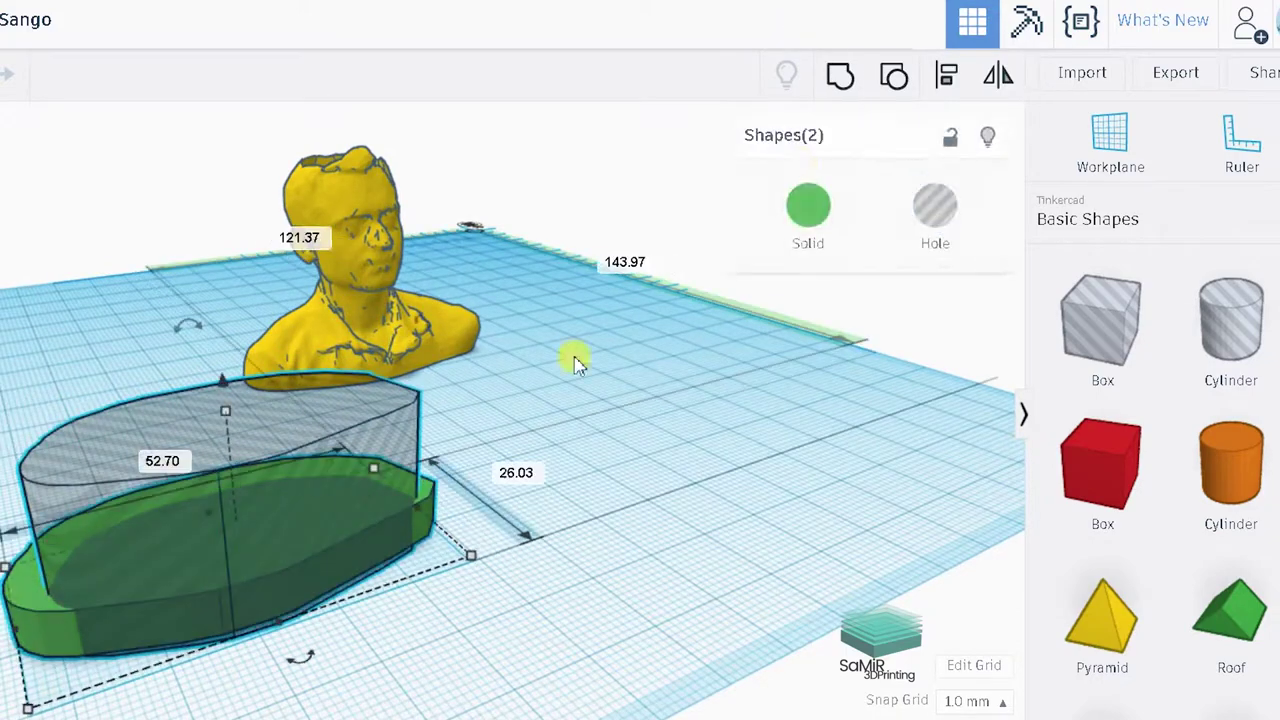
{"action": "left_click", "coordinate": [600, 470]}
{"action": "left_click", "coordinate": [29, 614]}
{"action": "left_click", "coordinate": [114, 471], "text": "shift"}
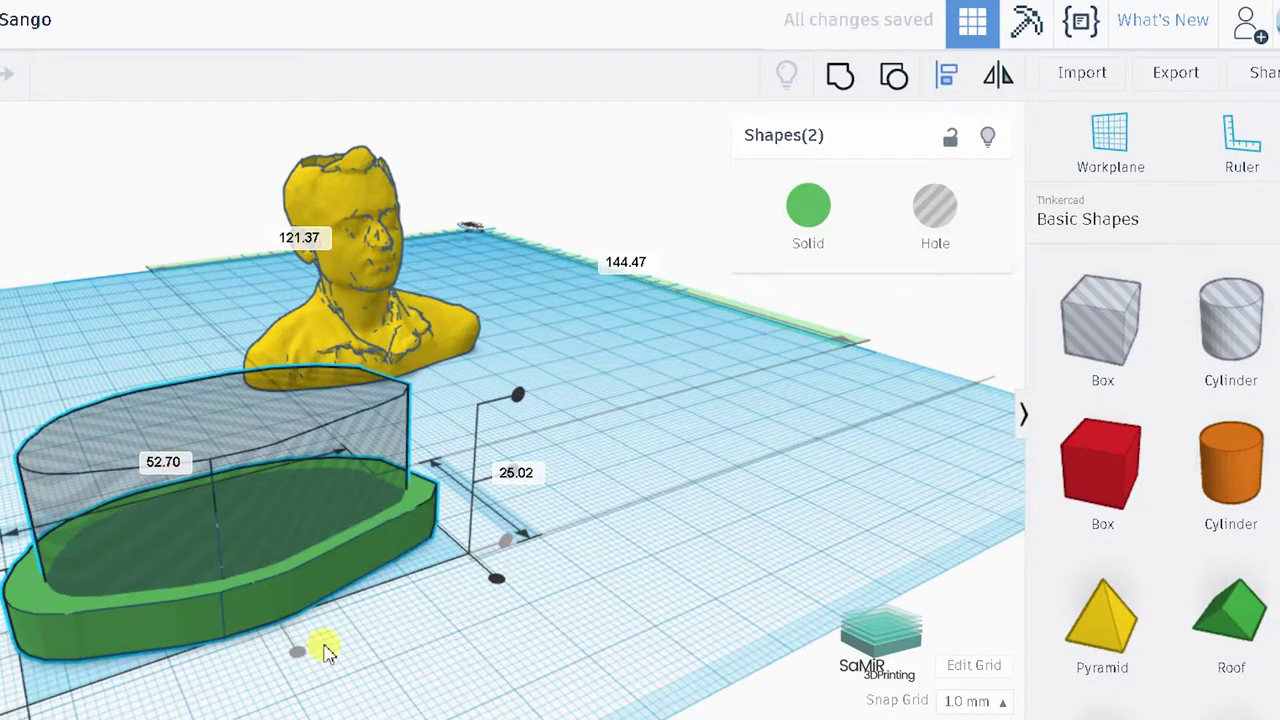
{"action": "right_click_drag", "start_coordinate": [323, 646], "coordinate": [323, 608]}
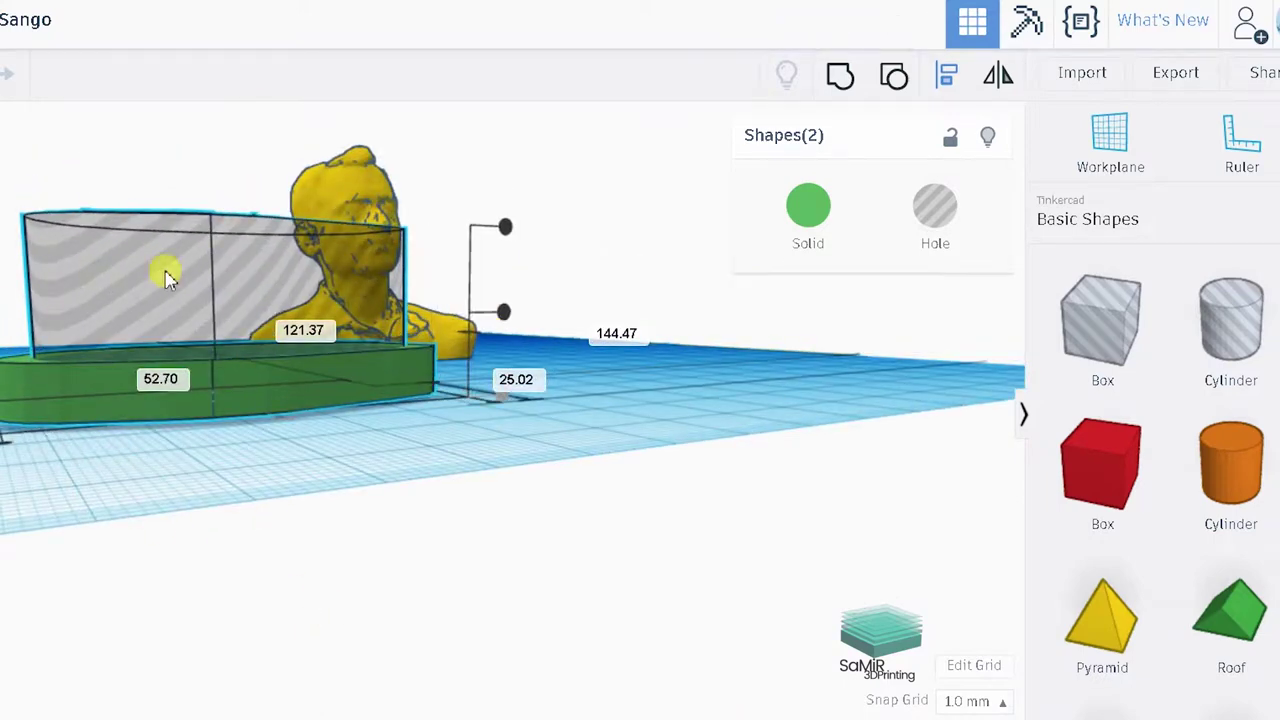
{"action": "key", "text": "ctrl+g"}
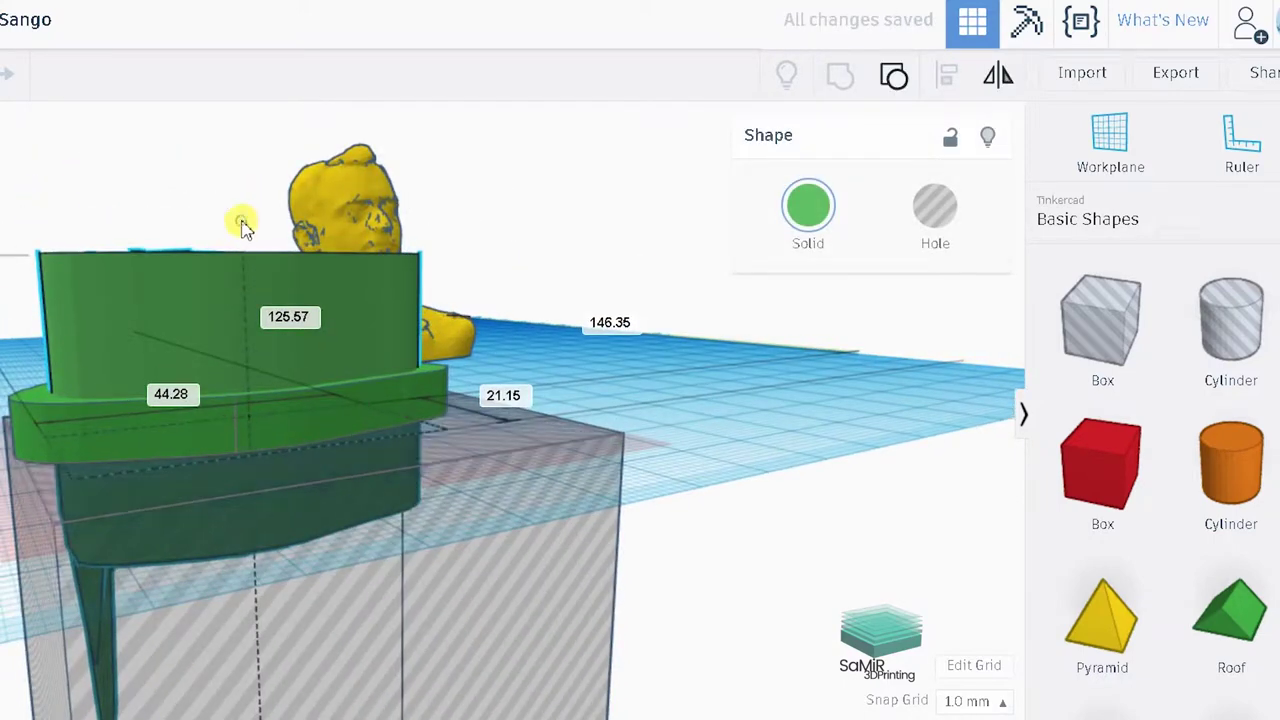
Inspect the merged shape and select the grey hole together with the green base.
{"action": "left_click", "coordinate": [814, 580]}
{"action": "right_click_drag", "start_coordinate": [814, 580], "coordinate": [667, 480]}
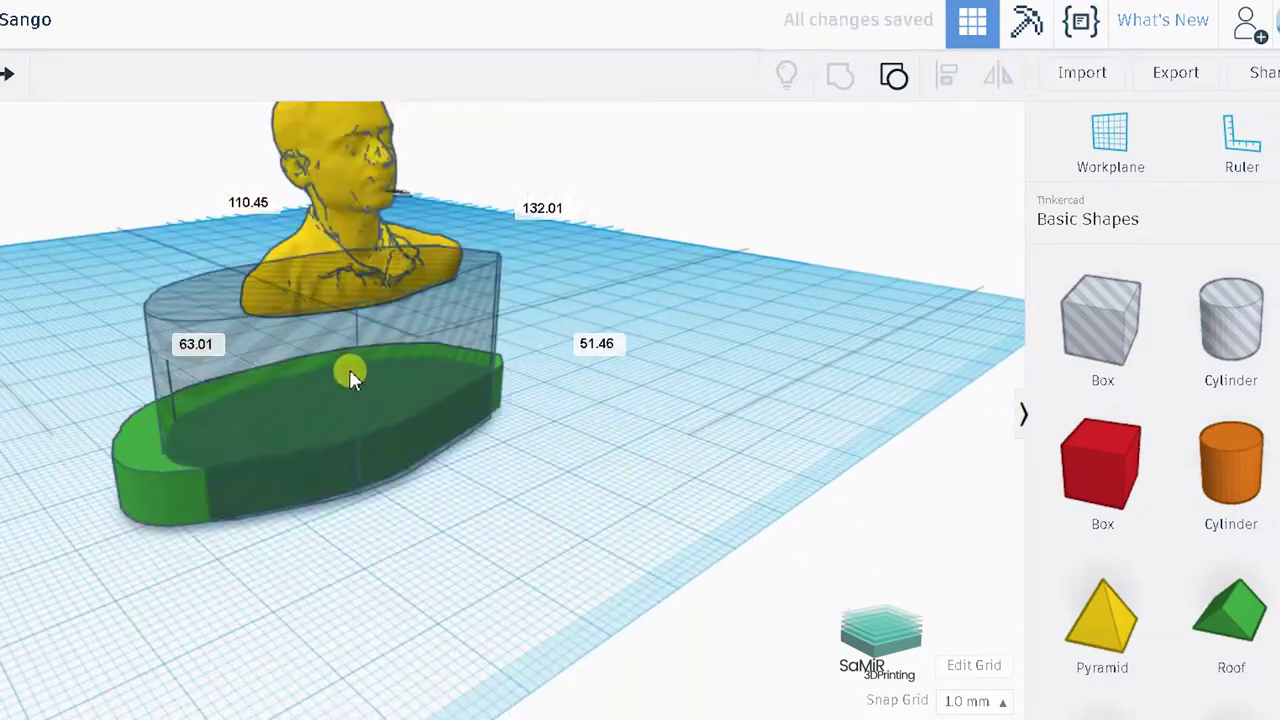
{"action": "left_click", "coordinate": [285, 312]}
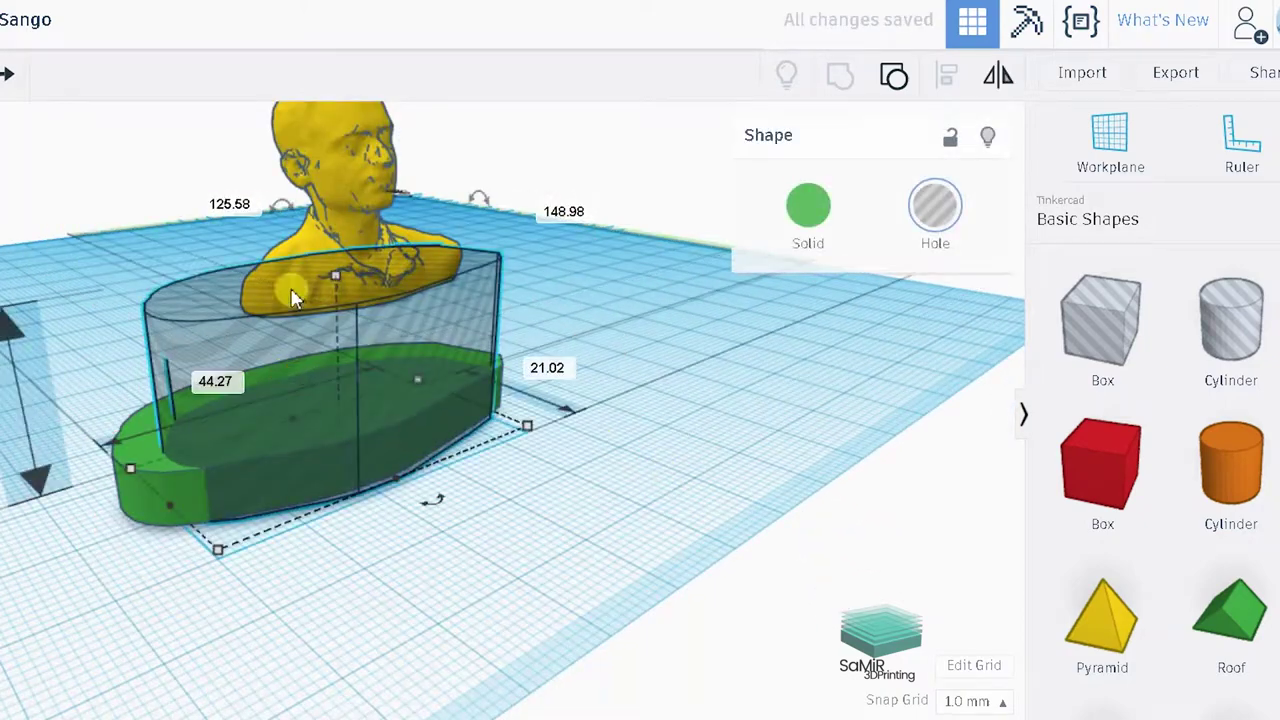
{"action": "right_click_drag", "start_coordinate": [242, 280], "coordinate": [243, 403]}
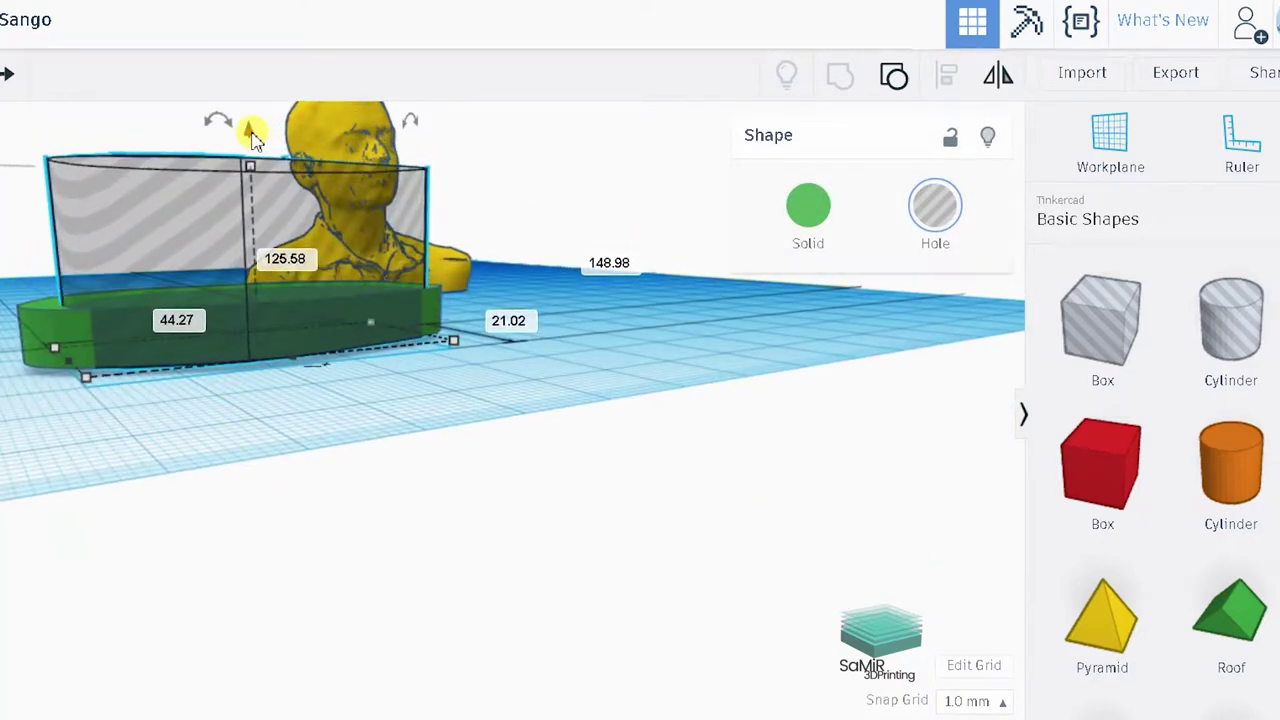
{"action": "right_click_drag", "start_coordinate": [255, 120], "coordinate": [243, 586]}
{"action": "left_click", "coordinate": [243, 586], "text": "shift"}
{"action": "key", "text": "f"}
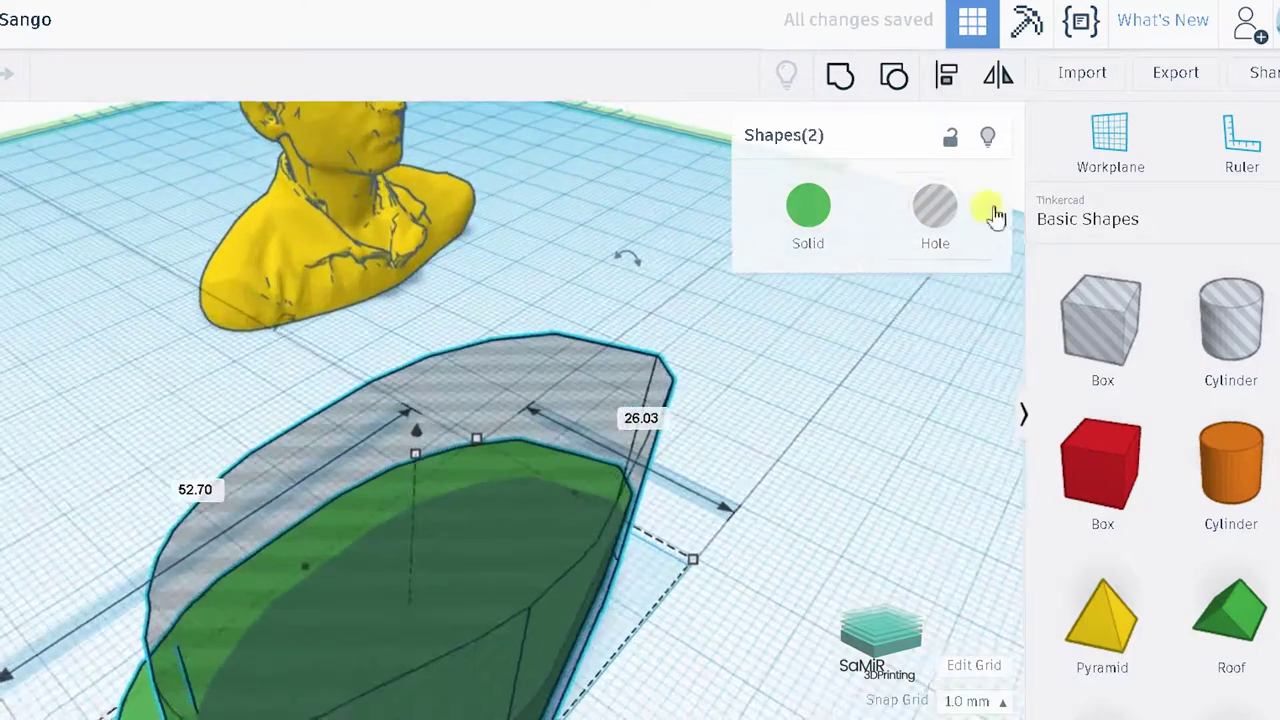
Group the hole with the green base to hollow the tray, then add a cylinder hole.
{"action": "scroll", "coordinate": [338, 215], "scroll_direction": "down", "scroll_amount": 3}
{"action": "left_click", "coordinate": [206, 606]}
{"action": "left_click", "coordinate": [435, 383]}
{"action": "left_click", "coordinate": [435, 383], "text": "shift"}
{"action": "left_click", "coordinate": [840, 75]}
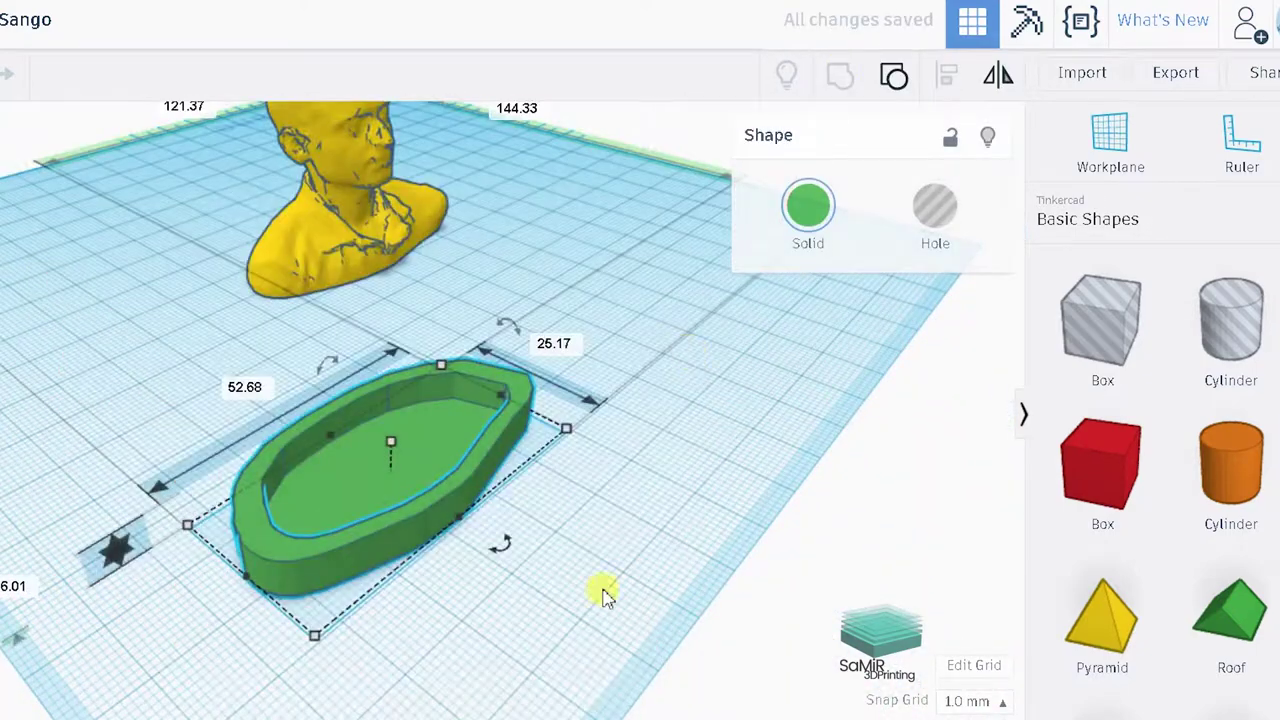
{"action": "left_click", "coordinate": [585, 628]}
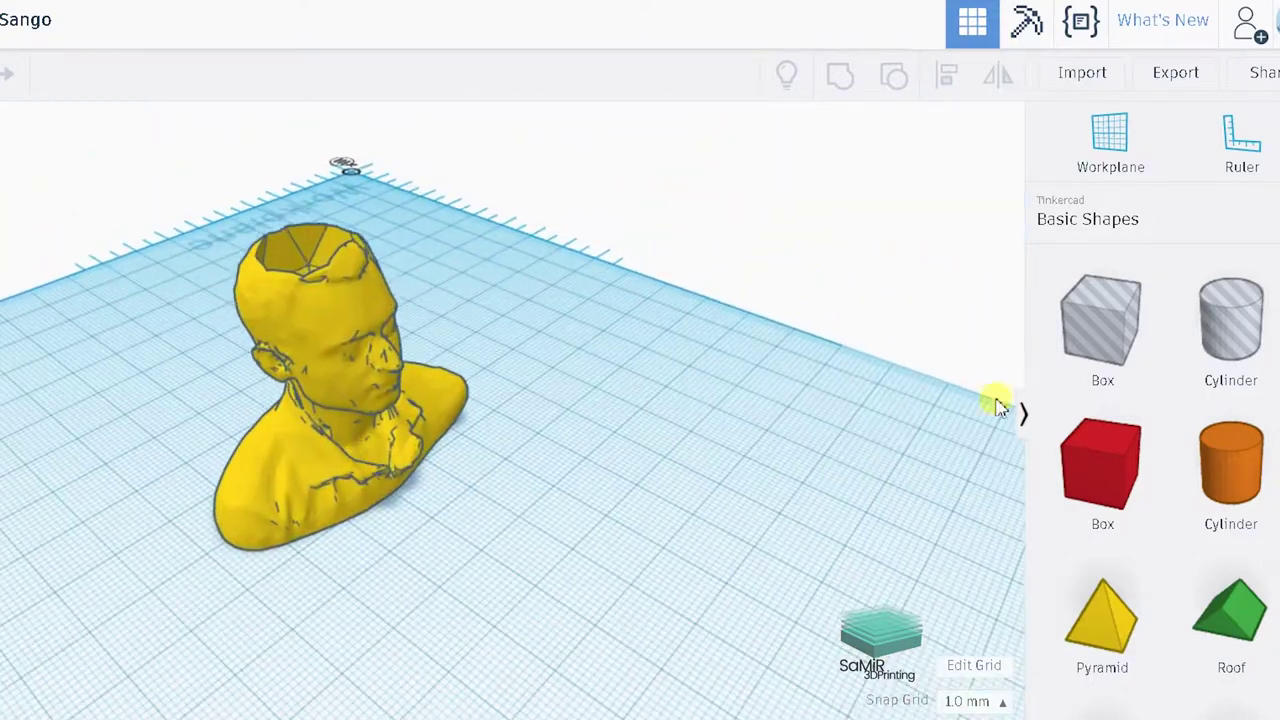
{"action": "mouse_move", "coordinate": [1231, 320]}
{"action": "left_mouse_down"}
{"action": "mouse_move", "coordinate": [485, 610]}
{"action": "mouse_move", "coordinate": [498, 485]}
{"action": "left_mouse_up"}
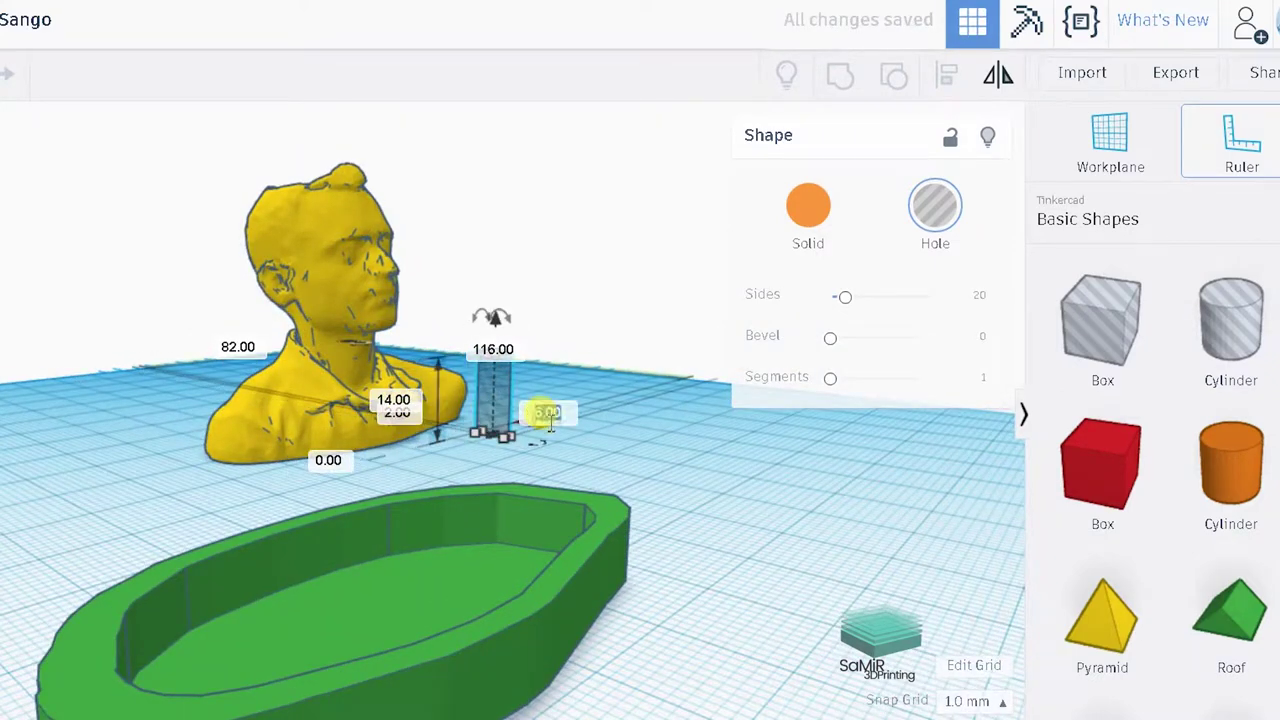
Move the thin 2x2x14 cylinder hole under the bust's base, checking from below.
{"action": "left_click_drag", "start_coordinate": [485, 400], "coordinate": [350, 385]}
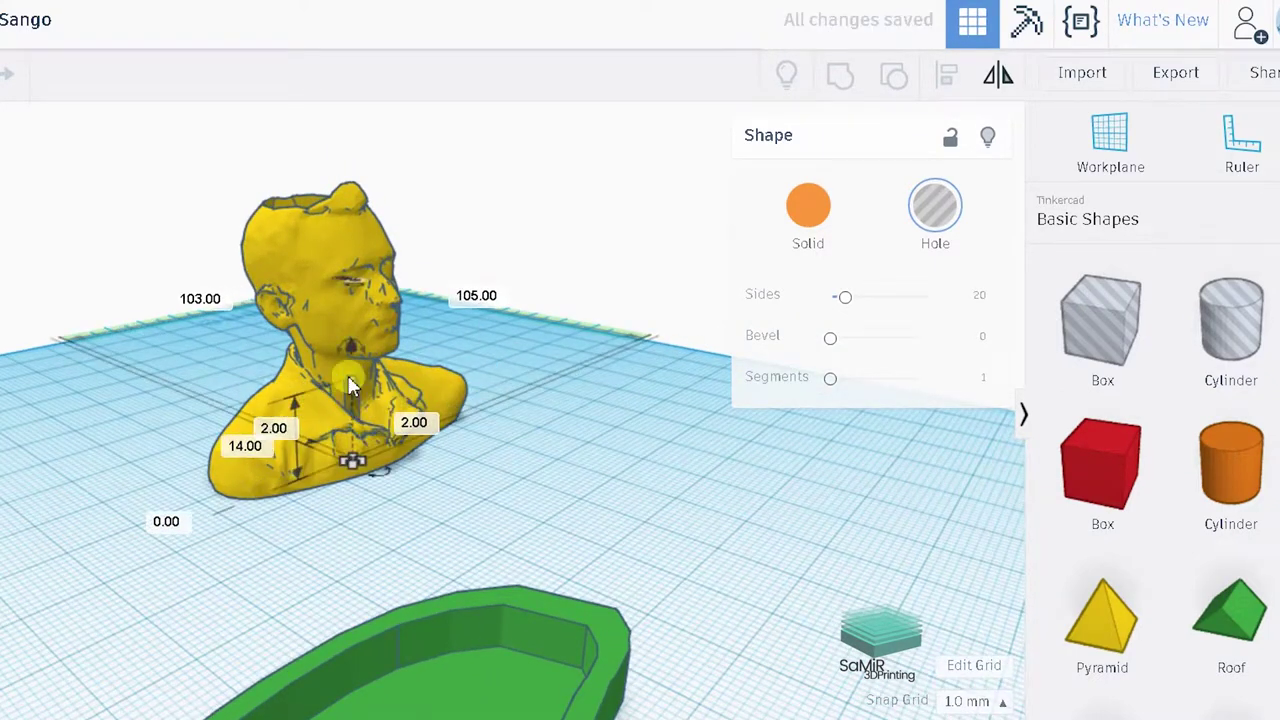
{"action": "right_click_drag", "start_coordinate": [343, 370], "coordinate": [267, 397]}
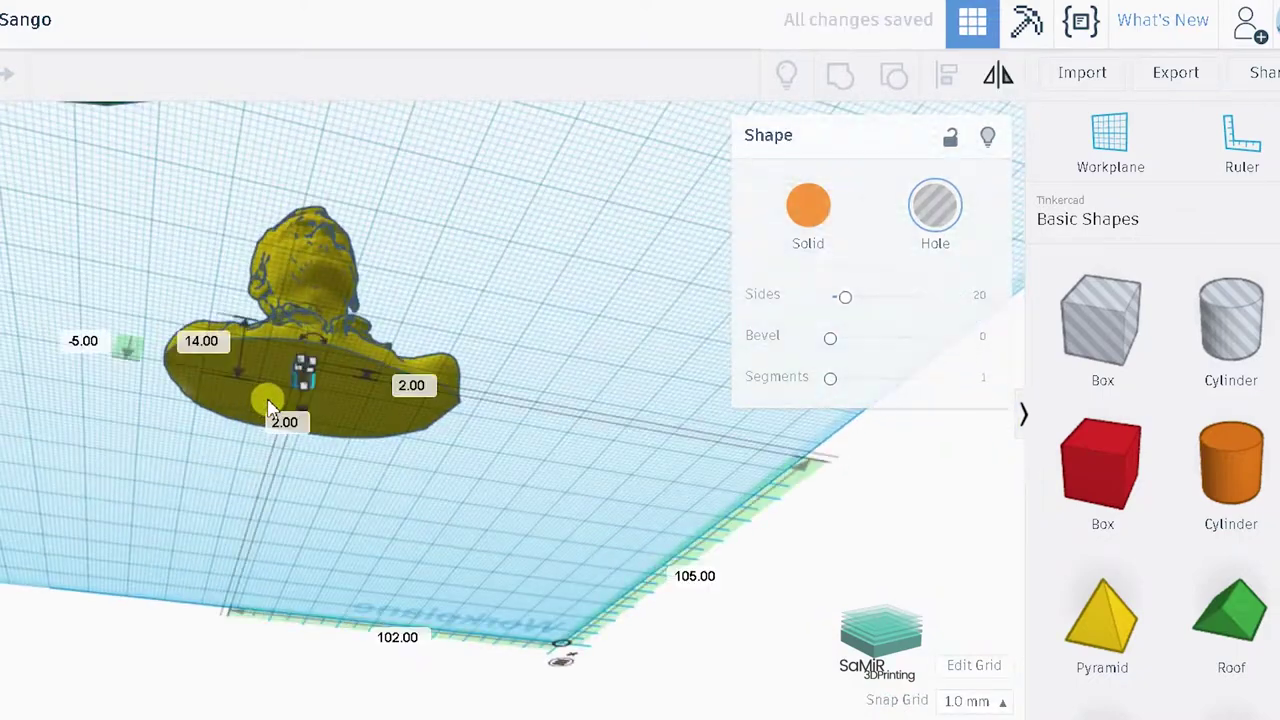
{"action": "left_click_drag", "start_coordinate": [267, 397], "coordinate": [228, 422]}
{"action": "right_click_drag", "start_coordinate": [389, 519], "coordinate": [463, 176]}
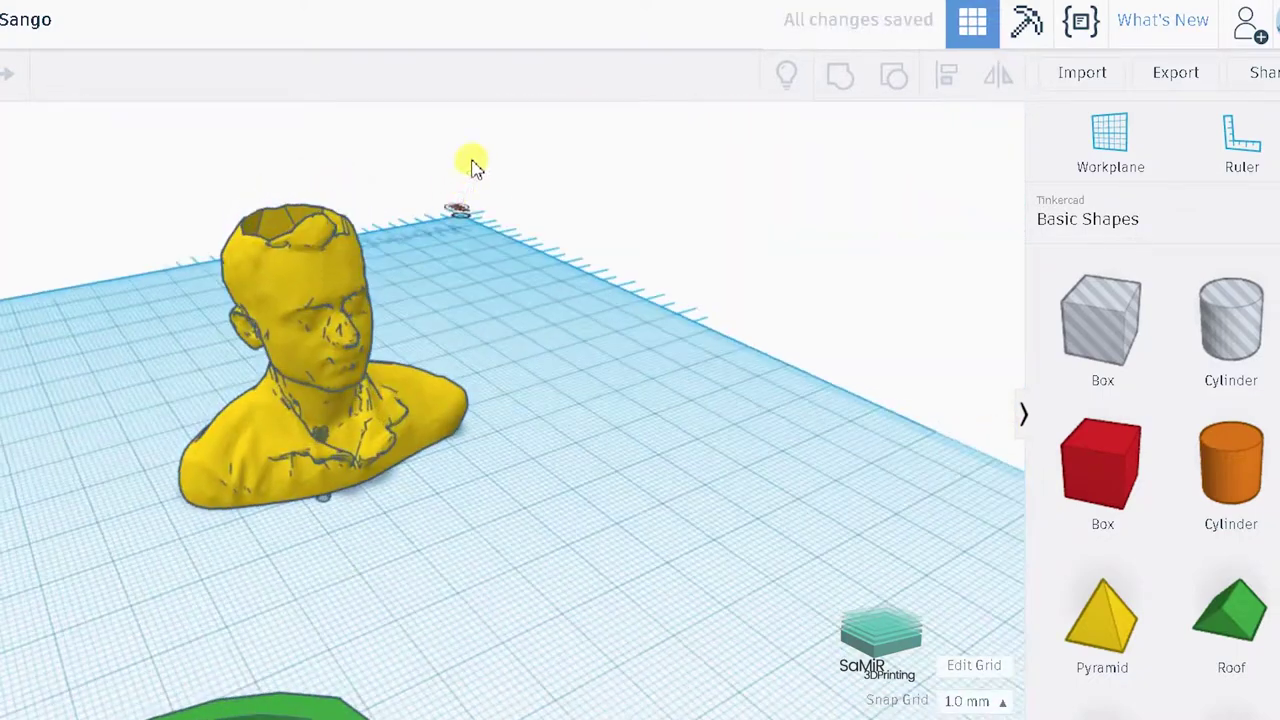
Group the bust's parts into one shape with Ctrl+G.
{"action": "left_click_drag", "start_coordinate": [570, 560], "coordinate": [570, 556]}
{"action": "key", "text": "ctrl+g"}
{"action": "left_click", "coordinate": [772, 310]}
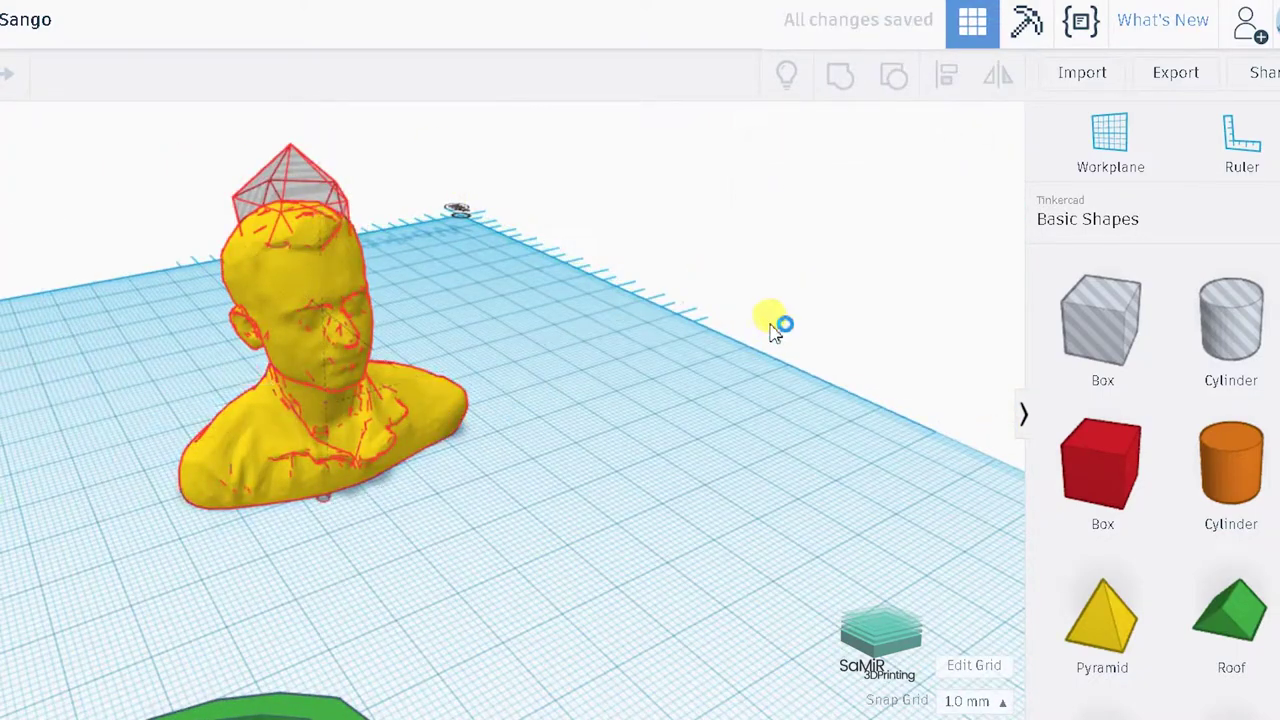
{"action": "scroll", "coordinate": [600, 428], "scroll_direction": "up", "scroll_amount": 2}
{"action": "scroll", "coordinate": [189, 414], "scroll_direction": "up", "scroll_amount": 4}
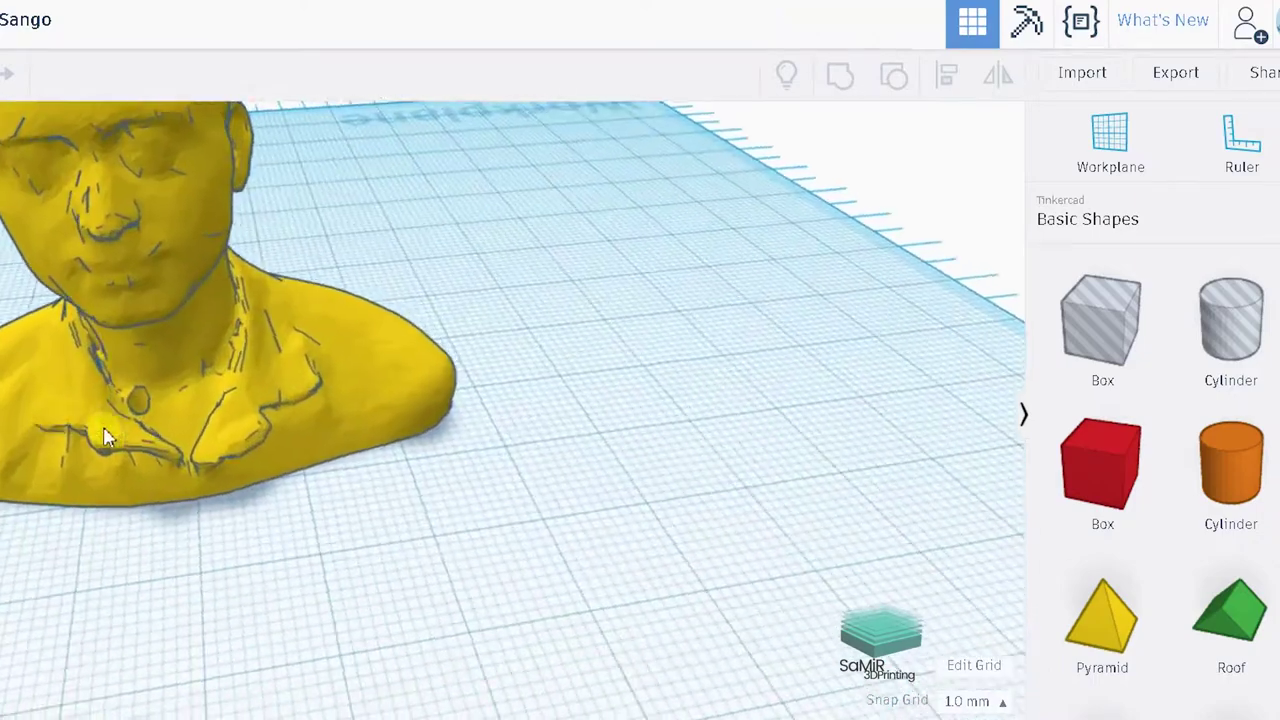
Select the bust together with the drain cylinder and merge them into a single shape.
{"action": "left_click", "coordinate": [51, 434]}
{"action": "left_click", "coordinate": [229, 491]}
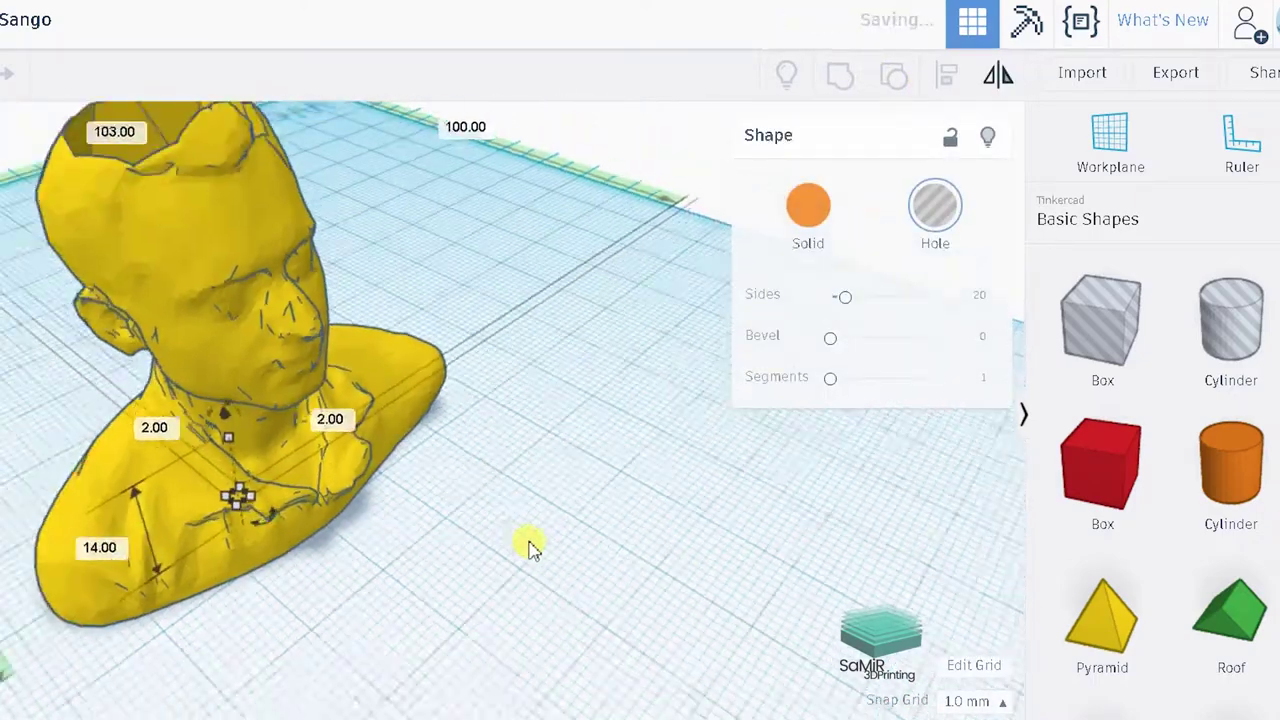
{"action": "right_click_drag", "start_coordinate": [530, 548], "coordinate": [100, 193]}
{"action": "left_click_drag", "start_coordinate": [538, 596], "coordinate": [540, 597]}
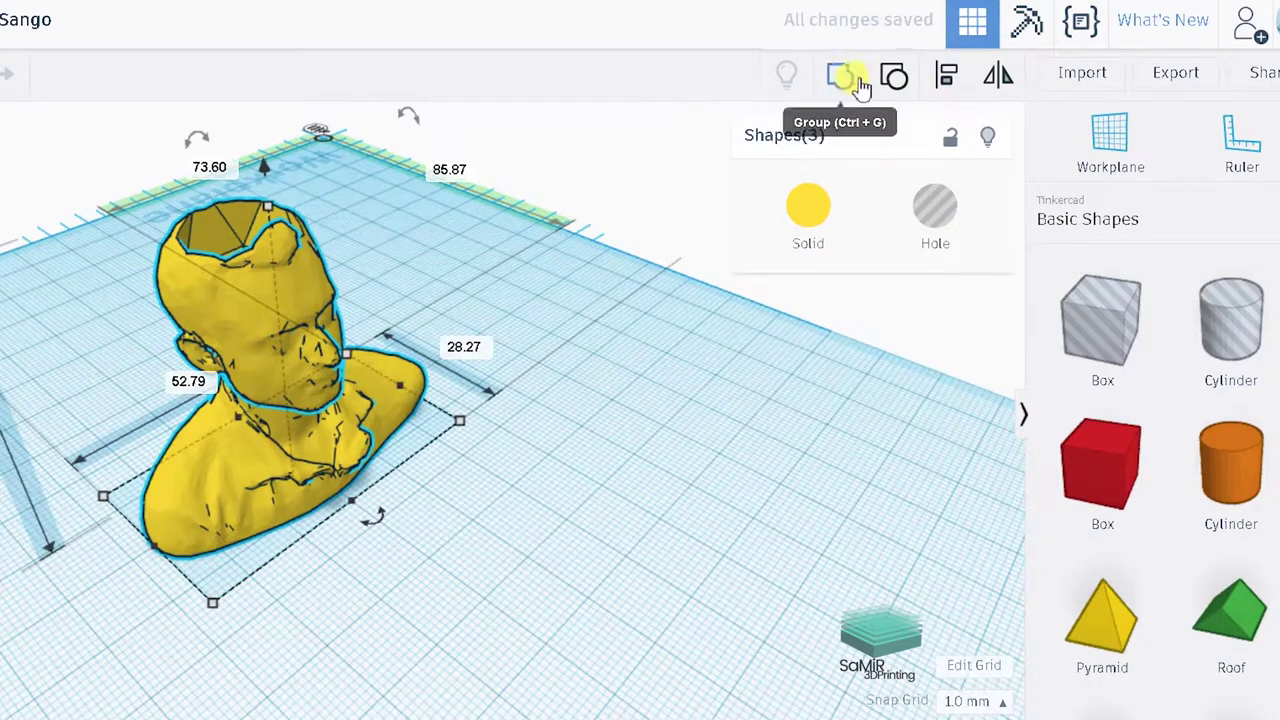
{"action": "left_click", "coordinate": [880, 76]}
{"action": "left_click", "coordinate": [560, 315]}
{"action": "mouse_move", "coordinate": [563, 309]}
{"action": "right_mouse_down"}
{"action": "mouse_move", "coordinate": [491, 417]}
{"action": "mouse_move", "coordinate": [477, 341]}
{"action": "mouse_move", "coordinate": [335, 342]}
{"action": "right_mouse_up"}
{"action": "left_click", "coordinate": [1172, 73]}
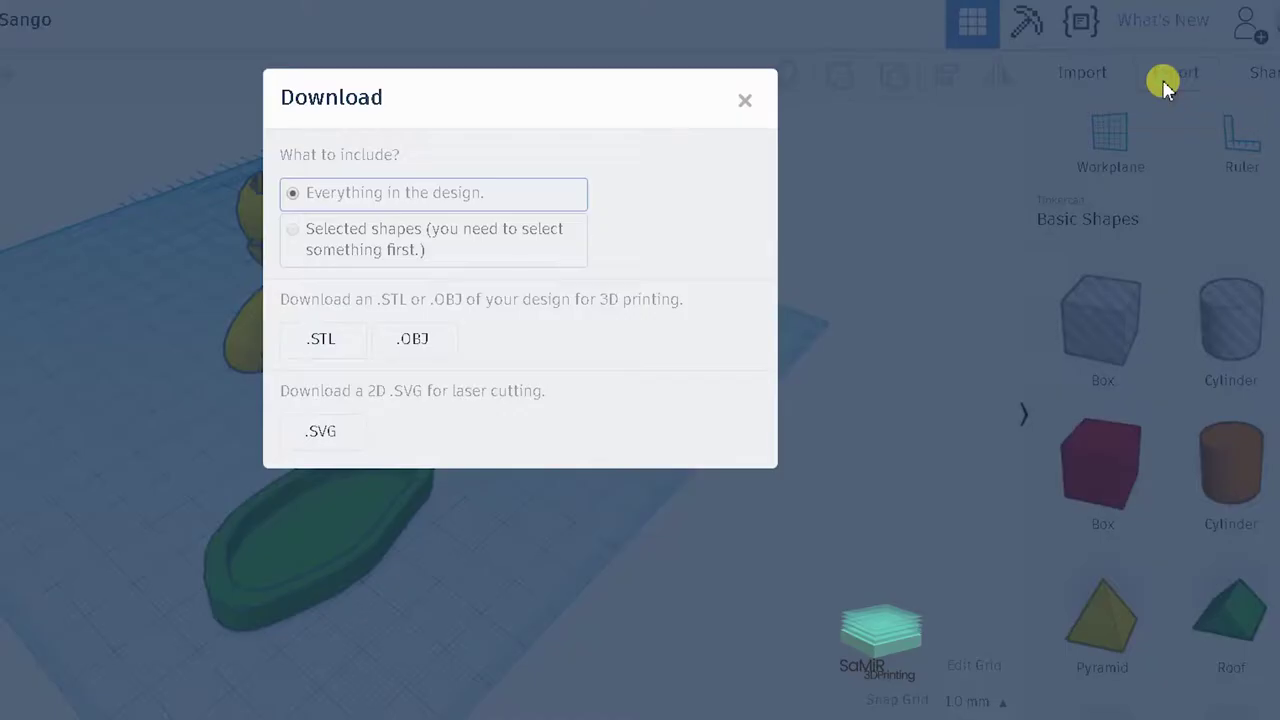
{"action": "left_click", "coordinate": [760, 102]}
{"action": "left_click", "coordinate": [293, 262]}
{"action": "left_click", "coordinate": [1155, 75]}
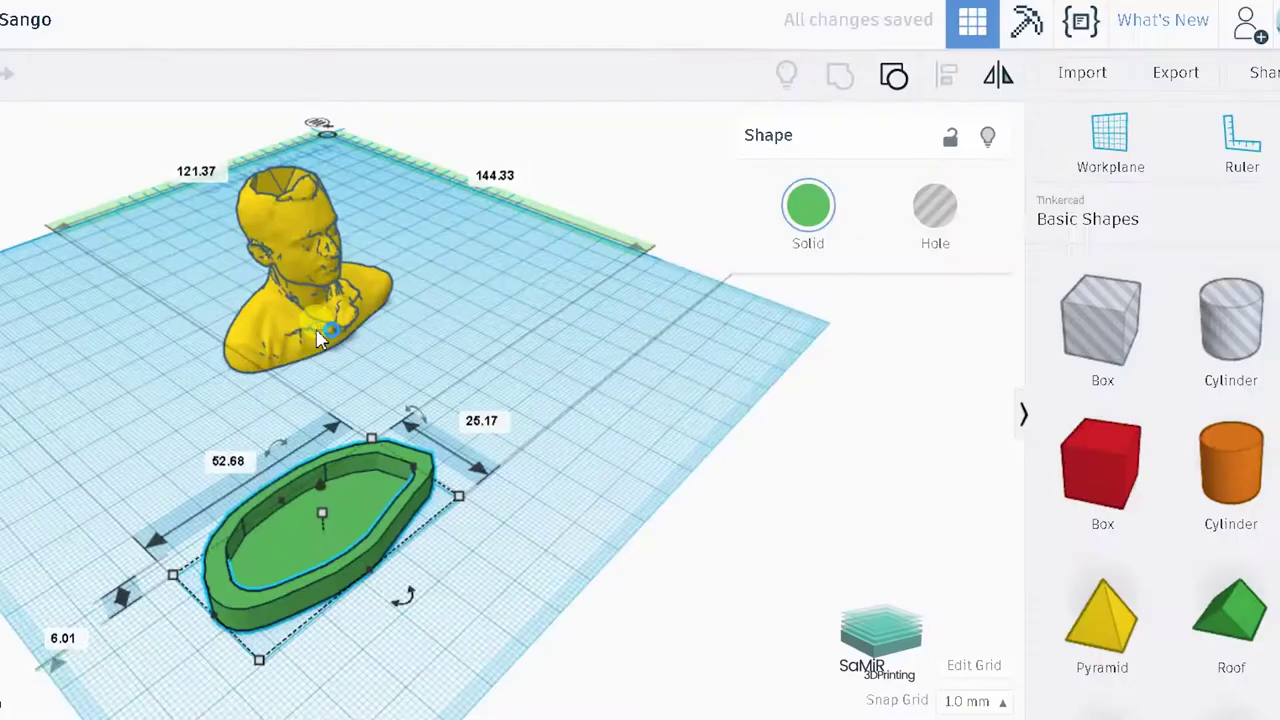
{"action": "left_click", "coordinate": [148, 378]}
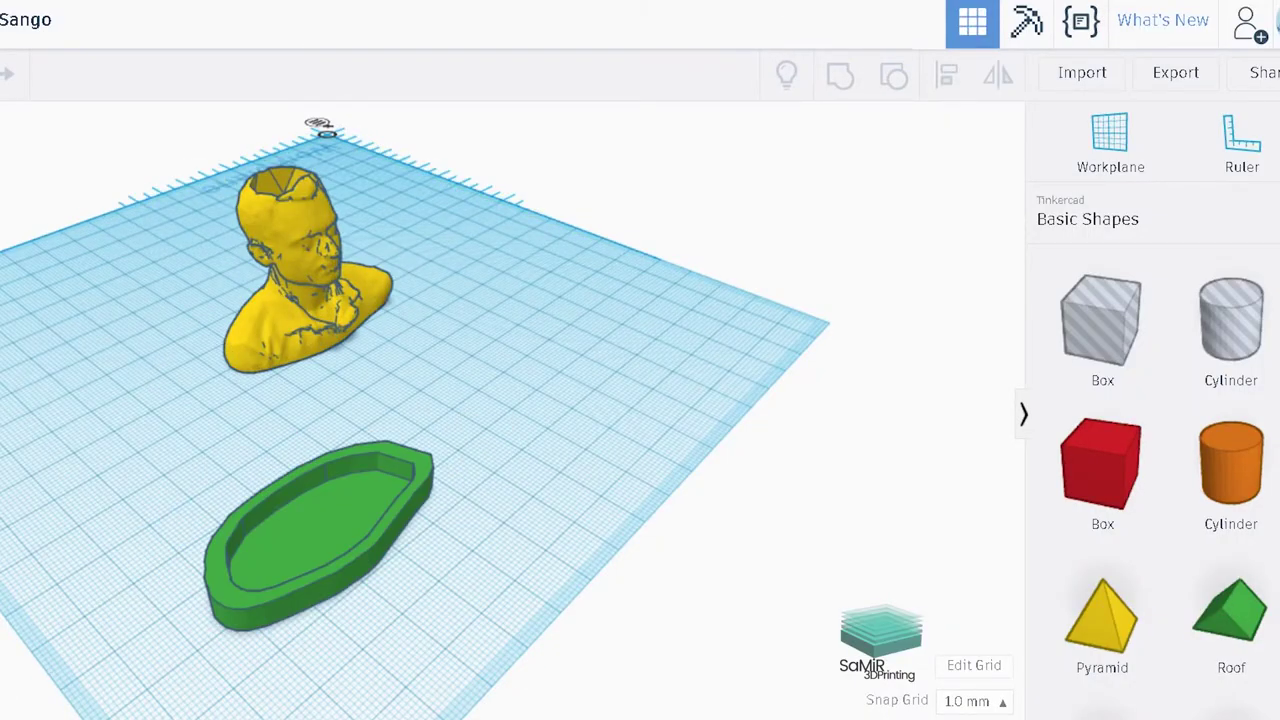